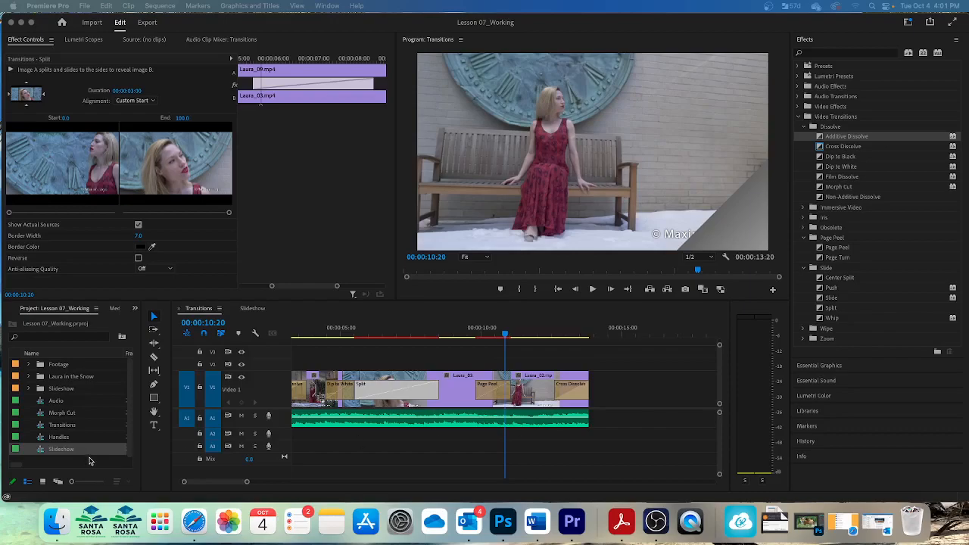
# Open the Morph Cut sequence and play it back from the start to review the jump cut
pyautogui.doubleClick(66, 415)
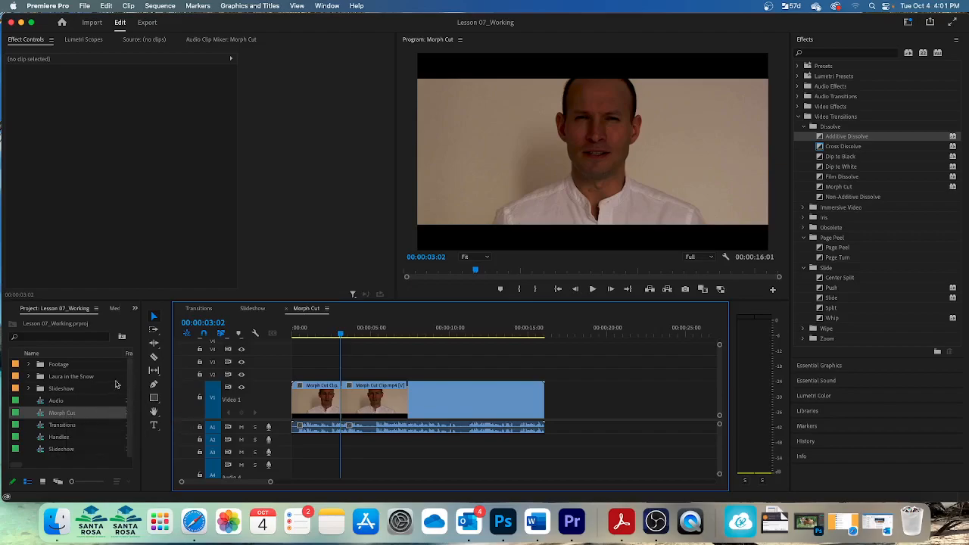
pyautogui.moveTo(342, 337); pyautogui.dragTo(283, 338)
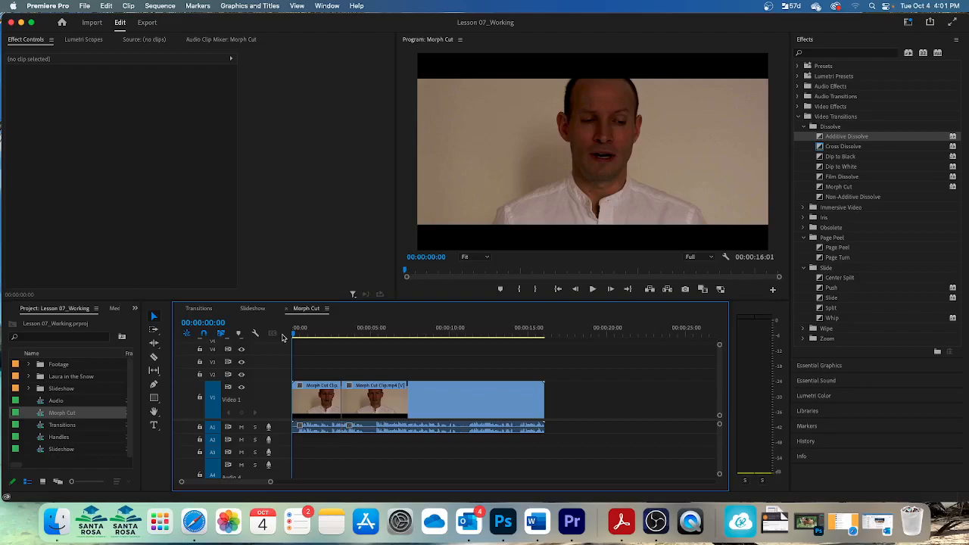
pyautogui.press('space')
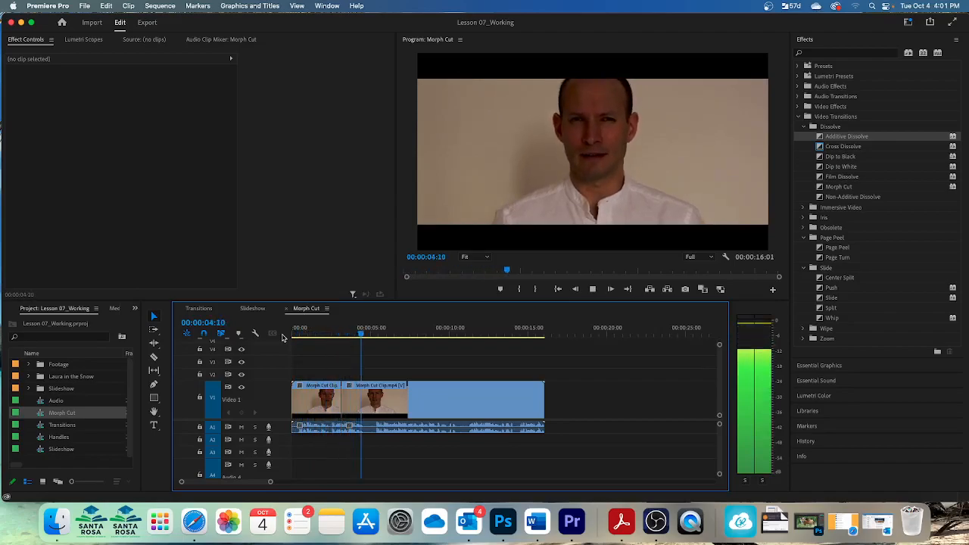
pyautogui.press('space')
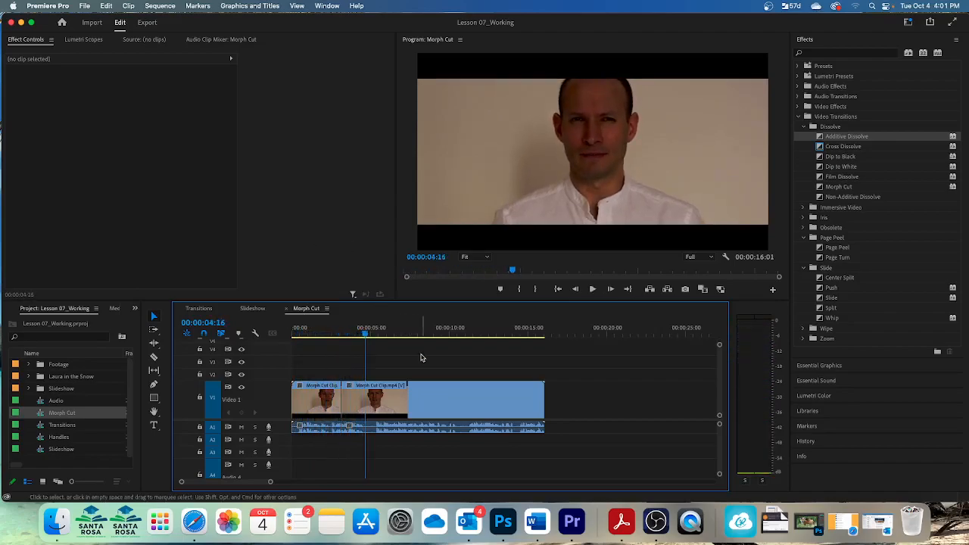
pyautogui.moveTo(366, 334); pyautogui.dragTo(332, 338)
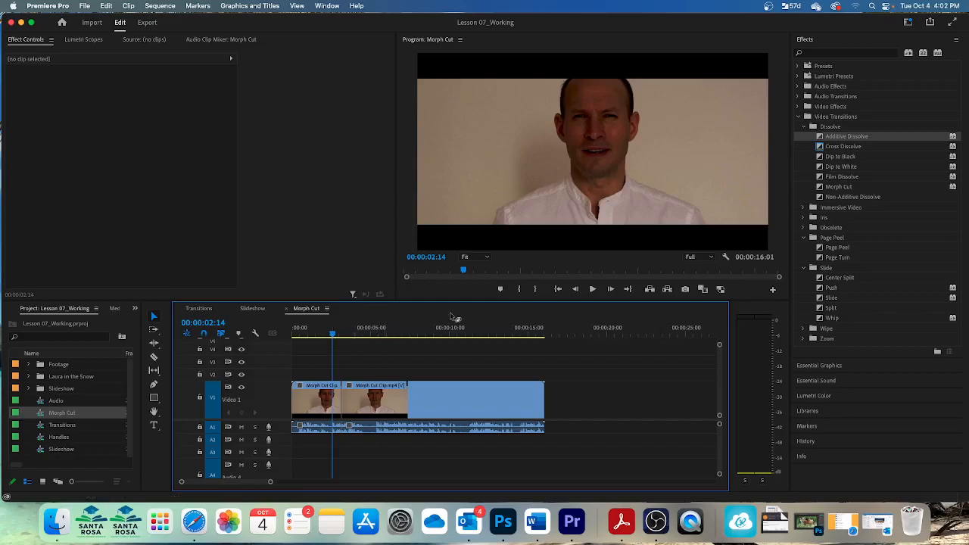
# Apply the Morph Cut transition to the edit point between the two Morph Cut Clip shots
pyautogui.click(846, 189)
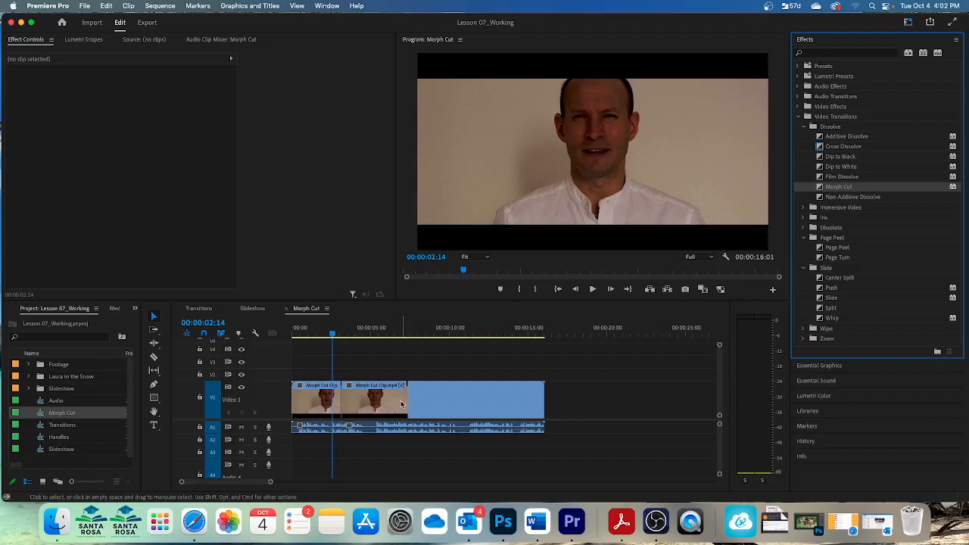
pyautogui.click(395, 367)
pyautogui.press('space')
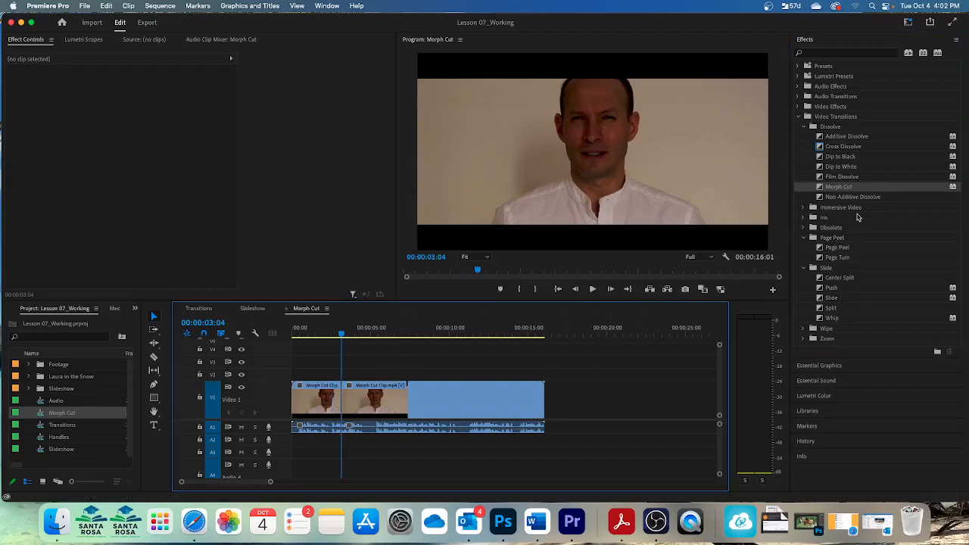
pyautogui.moveTo(839, 189); pyautogui.dragTo(343, 403)
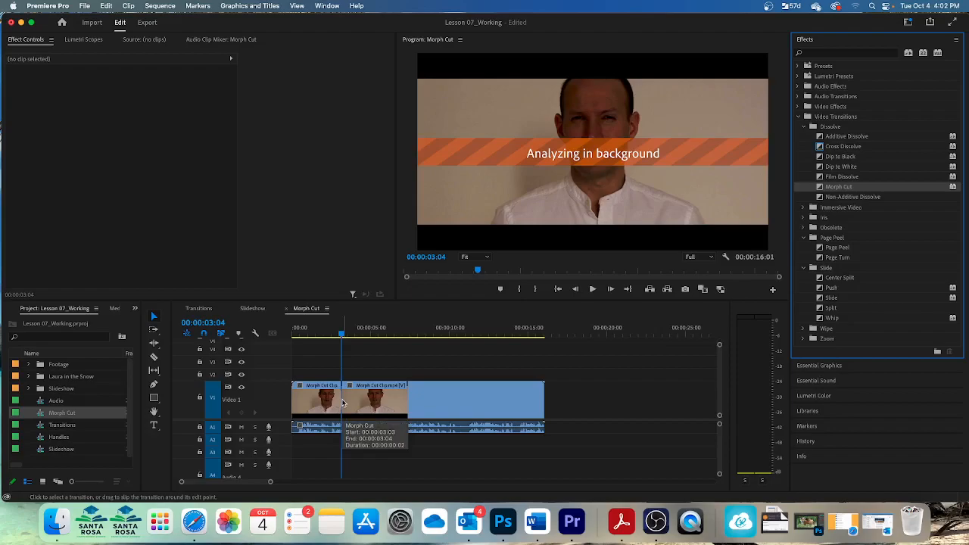
# Set the Morph Cut transition's duration to 00:00:00:16
pyautogui.press('=')
pyautogui.press('=')
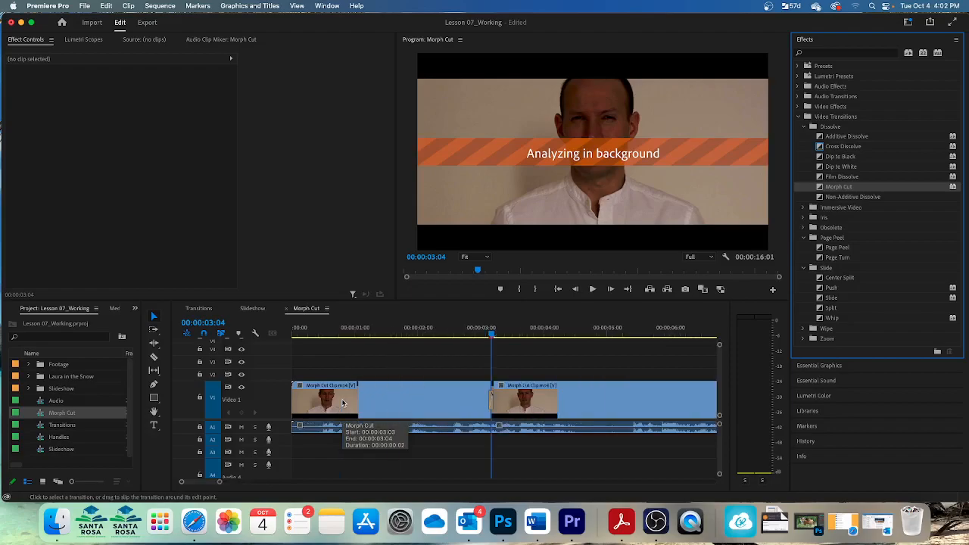
pyautogui.press('=')
pyautogui.press('=')
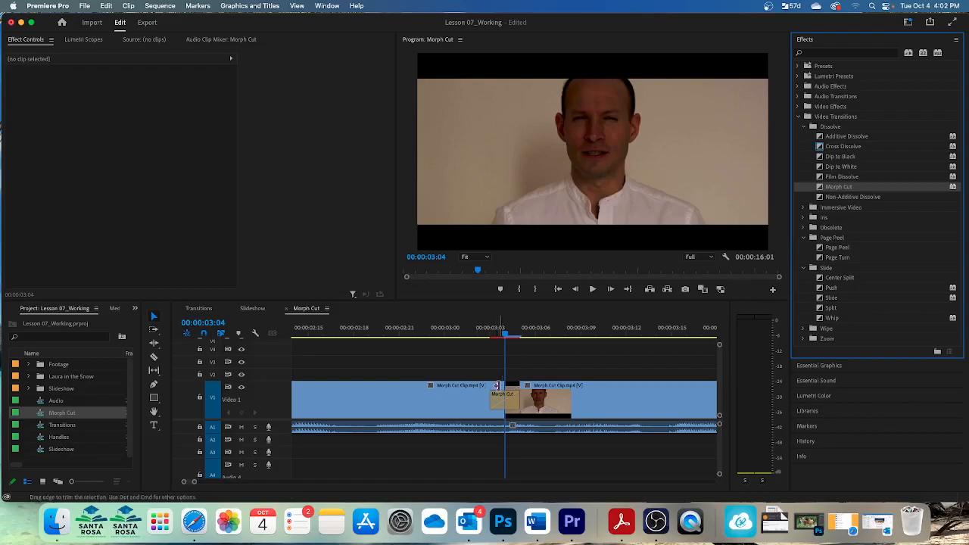
pyautogui.doubleClick(498, 399)
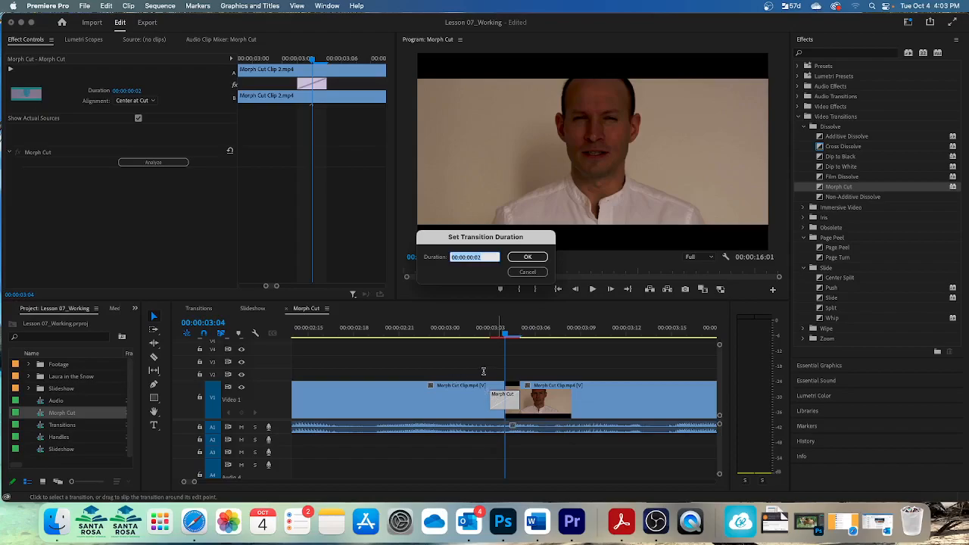
pyautogui.write('16')
pyautogui.click(528, 257)
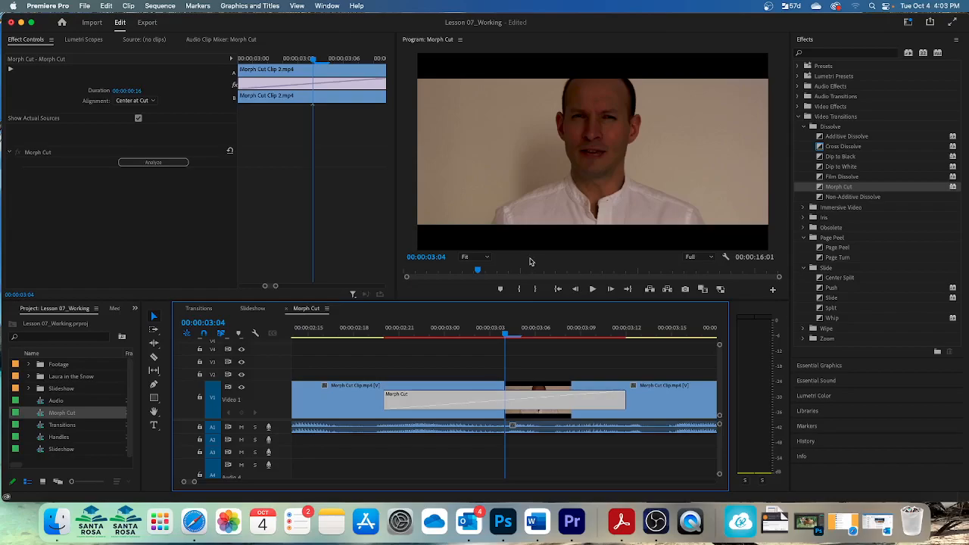
pyautogui.press('Return')
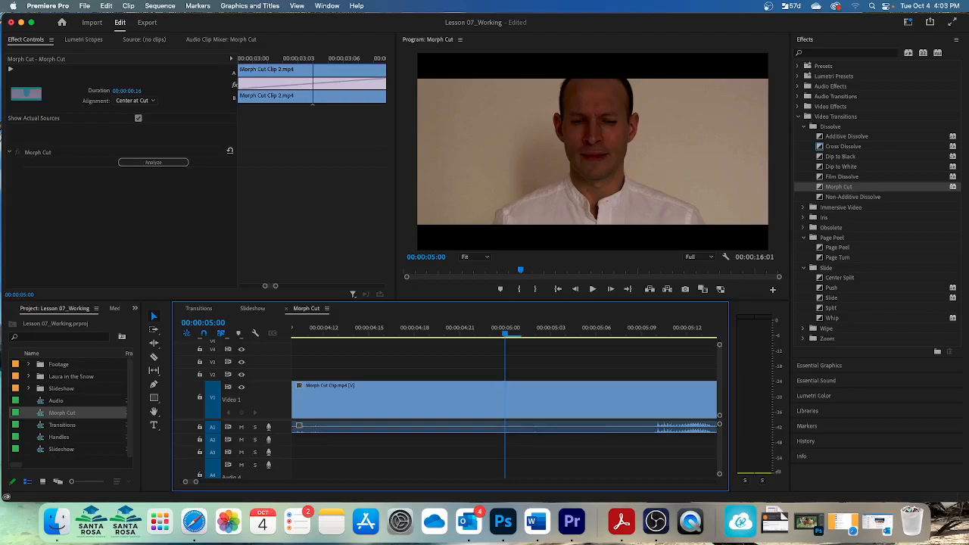
# Play back the sequence through the Morph Cut transition
pyautogui.moveTo(505, 338); pyautogui.dragTo(288, 324)
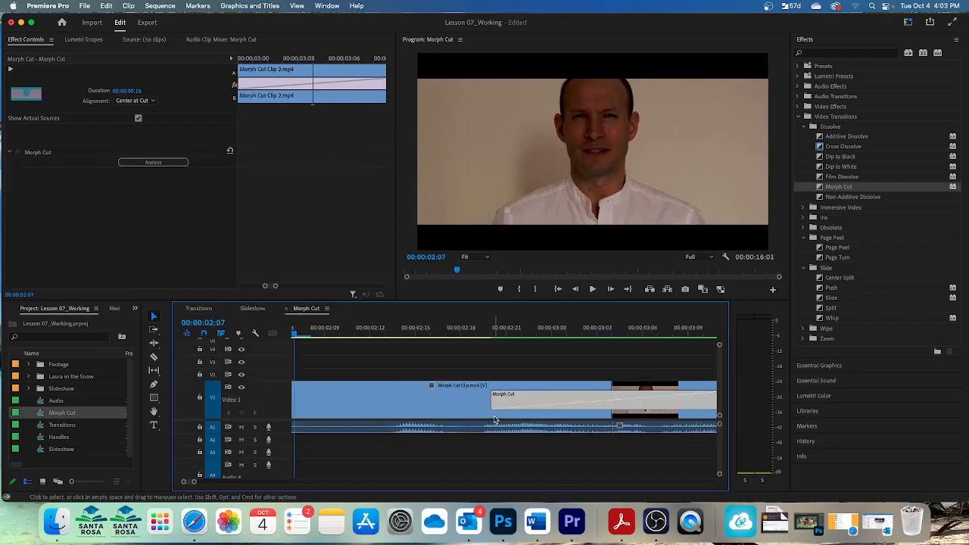
pyautogui.press('space')
pyautogui.press('space')
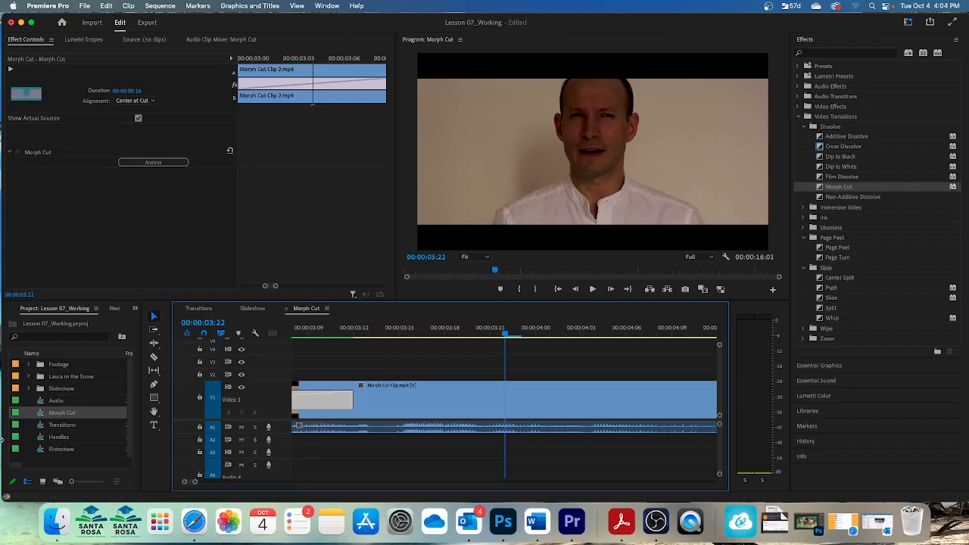
# Open the Handles sequence and ripple-trim the end of the Drive to Basket clip shorter with the Ripple Edit tool
pyautogui.doubleClick(61, 438)
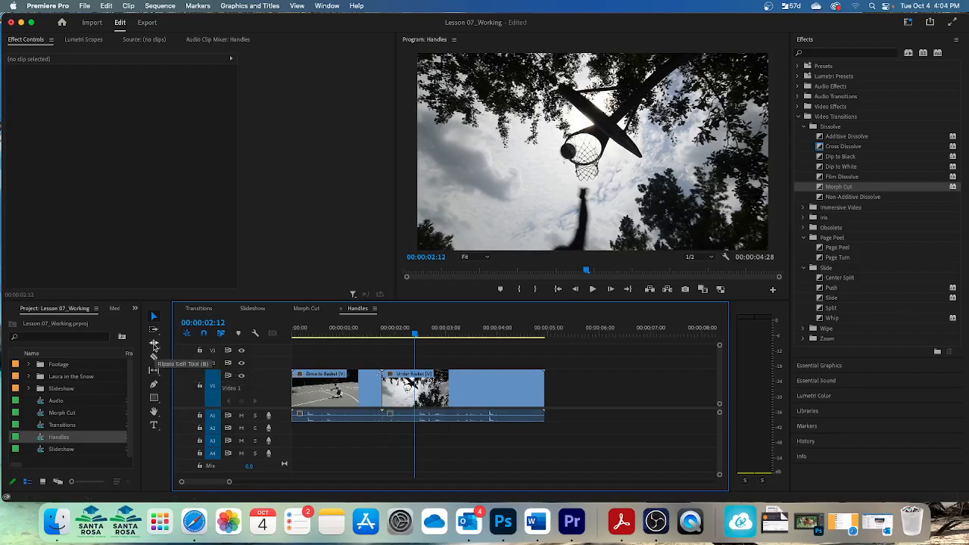
pyautogui.click(154, 344)
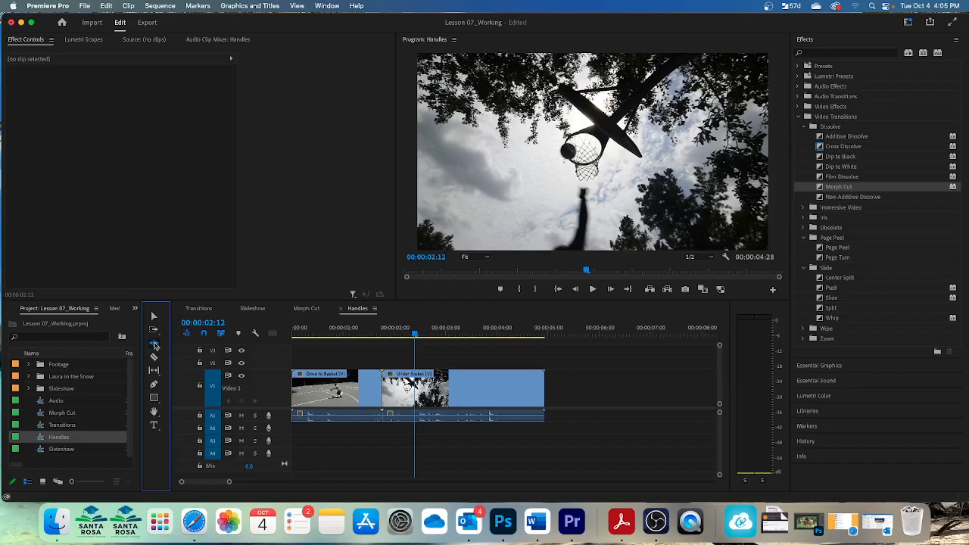
pyautogui.click(155, 345)
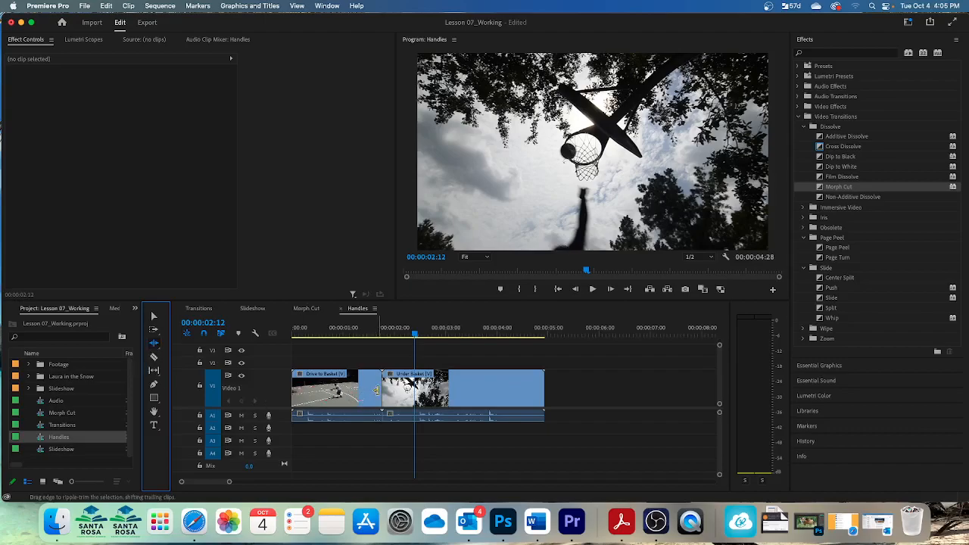
pyautogui.moveTo(377, 390); pyautogui.dragTo(369, 390)
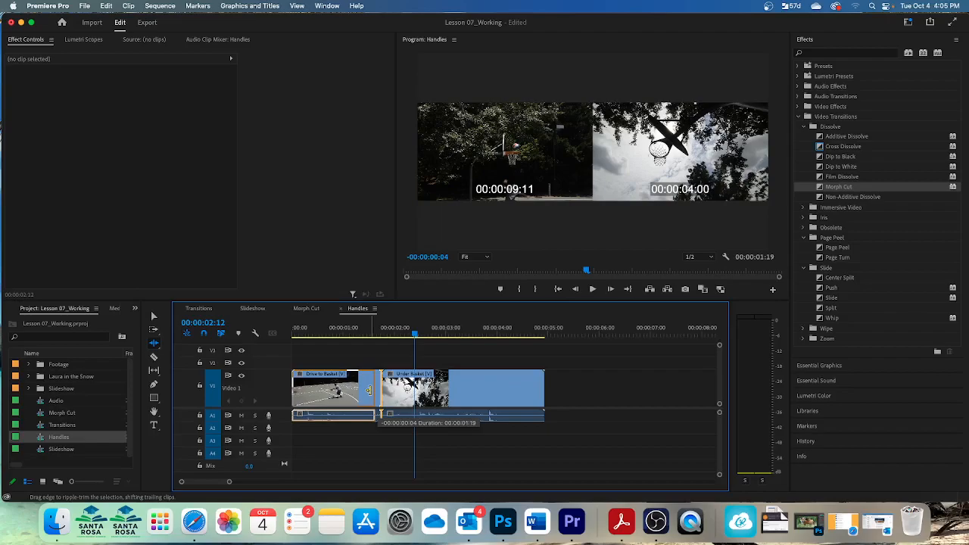
pyautogui.moveTo(368, 390); pyautogui.dragTo(354, 390)
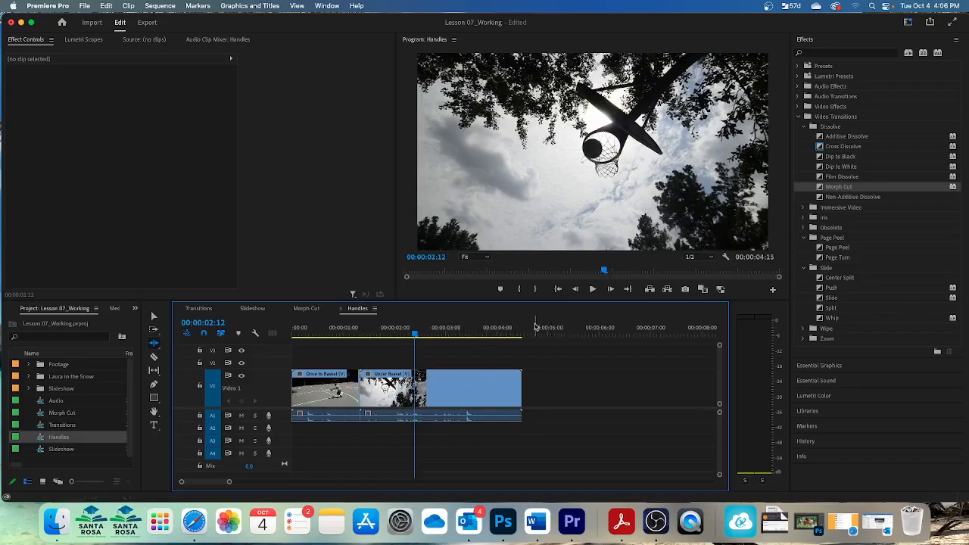
# Apply a Cross Dissolve to the edit point between the Drive to Basket and Under Basket clips
pyautogui.press('Up')
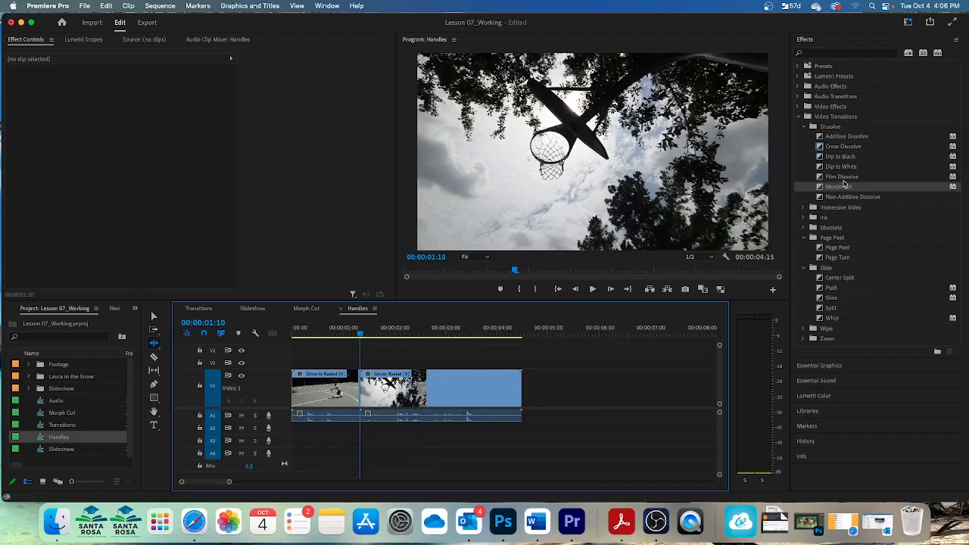
pyautogui.click(844, 146)
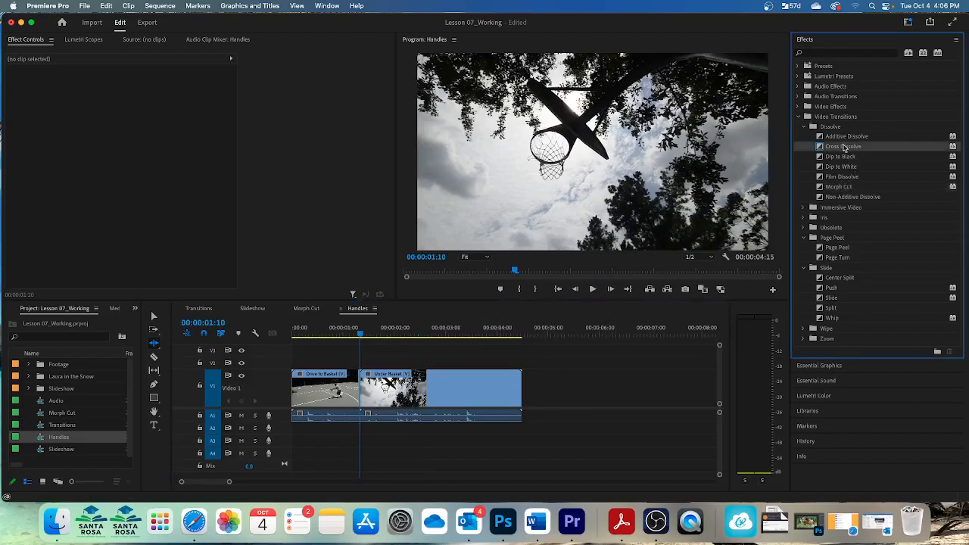
pyautogui.moveTo(831, 147); pyautogui.dragTo(903, 101)
pyautogui.press('=')
pyautogui.press('=')
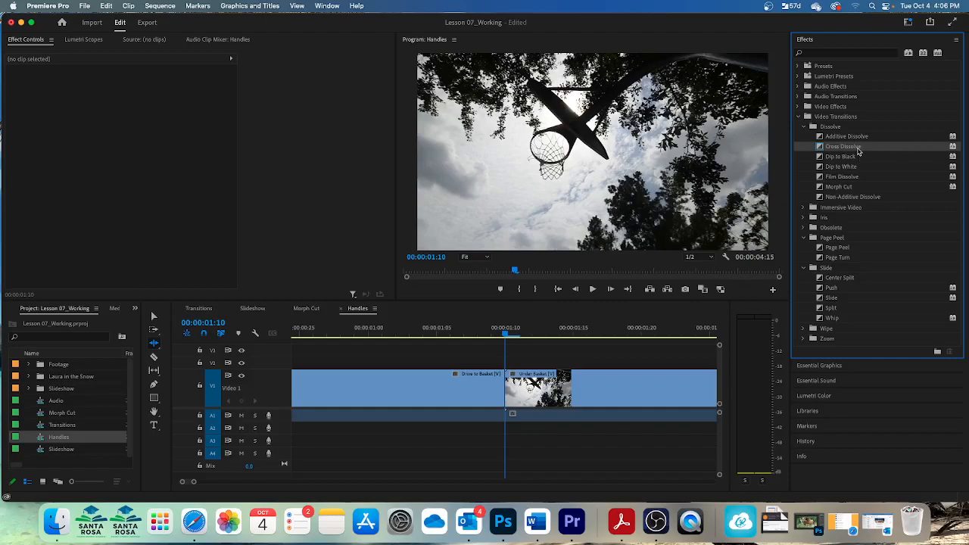
pyautogui.moveTo(859, 151); pyautogui.dragTo(514, 392)
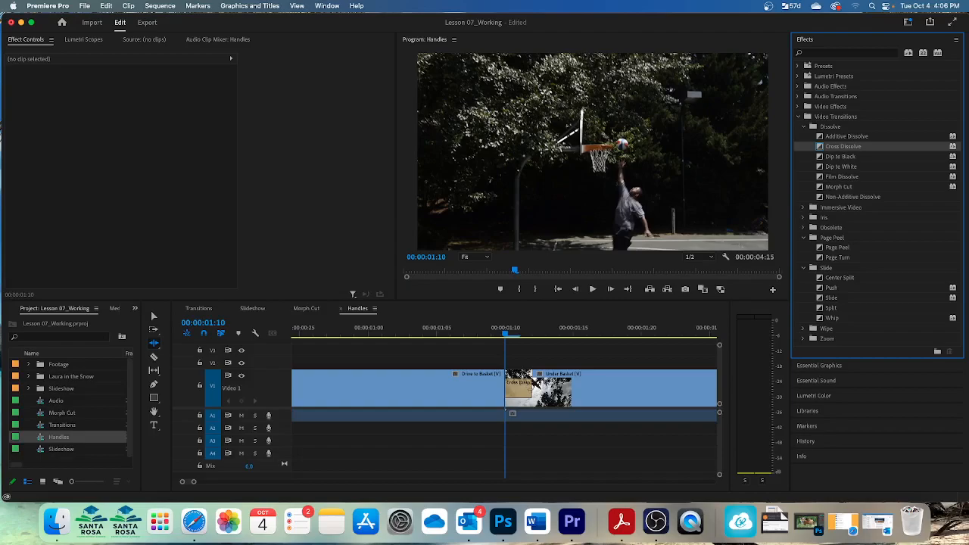
pyautogui.press('v')
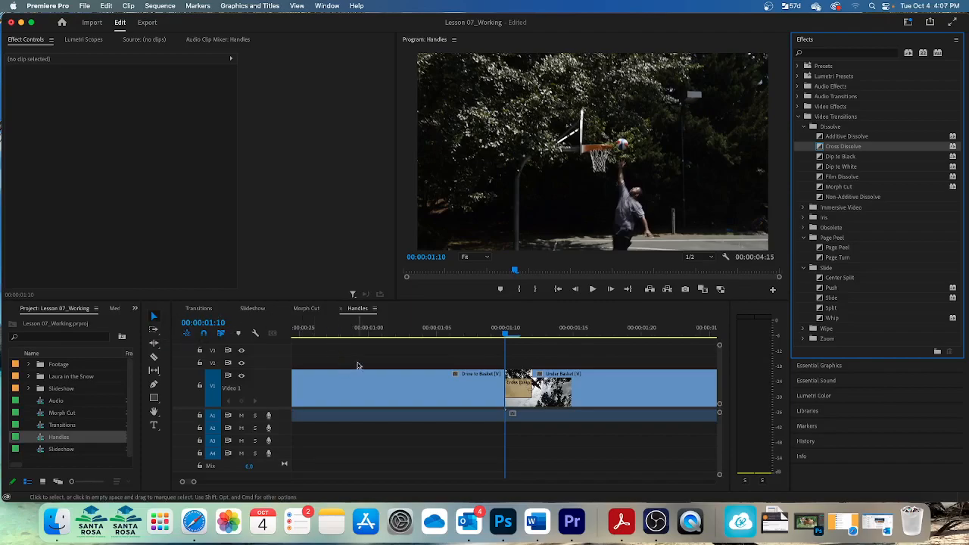
# Set the Cross Dissolve's duration to 00:00:01:12
pyautogui.click(520, 393)
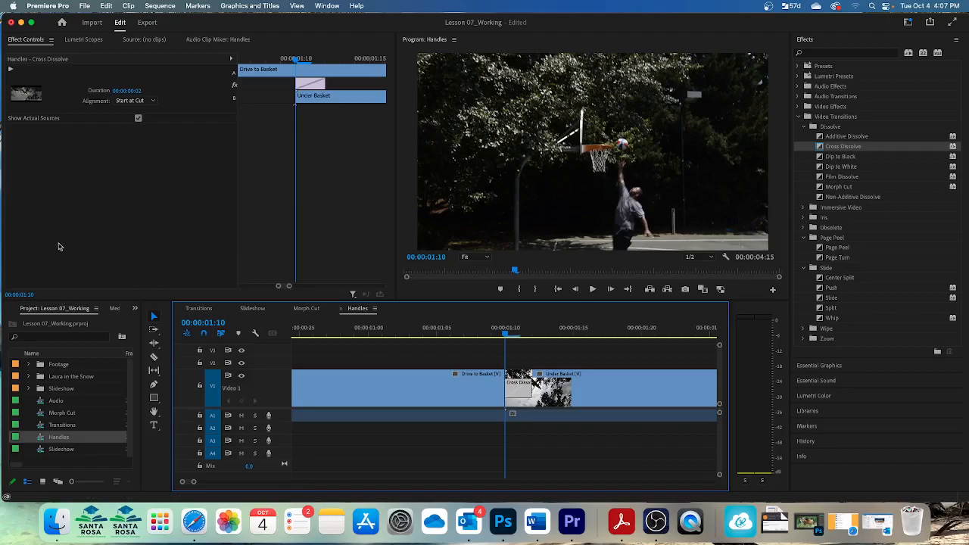
pyautogui.click(131, 91)
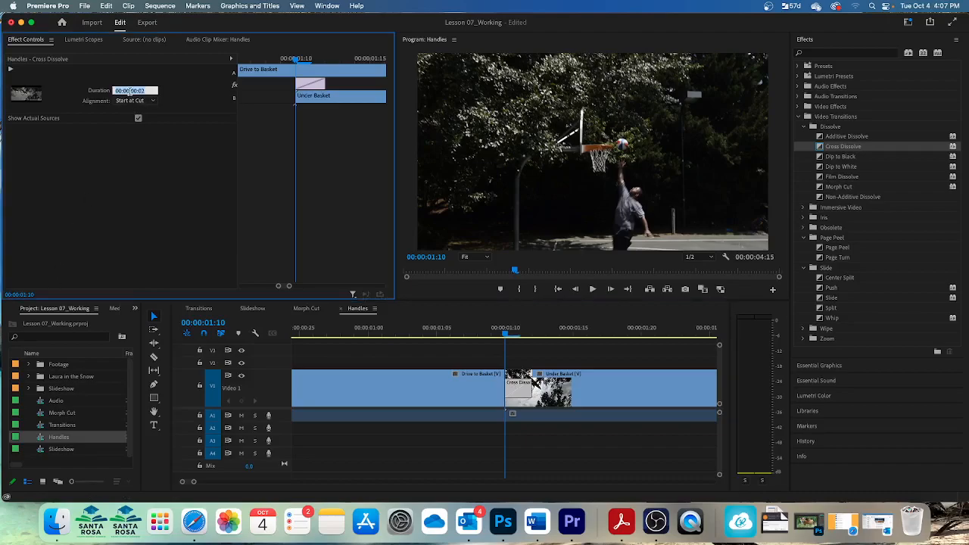
pyautogui.write('1:12')
pyautogui.press('Return')
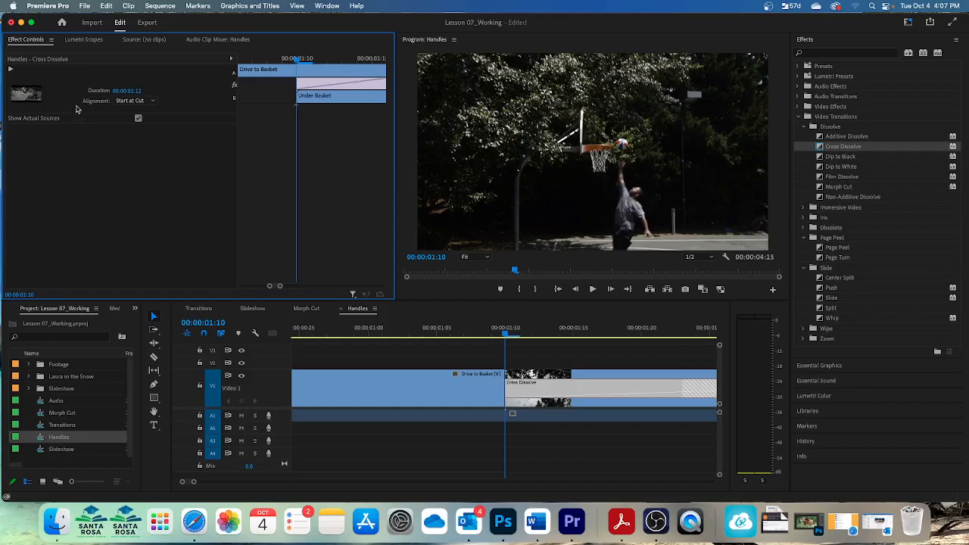
# Play back the sequence through the Cross Dissolve
pyautogui.moveTo(326, 86)
pyautogui.mouseDown()
pyautogui.moveTo(282, 87)
pyautogui.moveTo(378, 89)
pyautogui.moveTo(368, 89)
pyautogui.mouseUp()
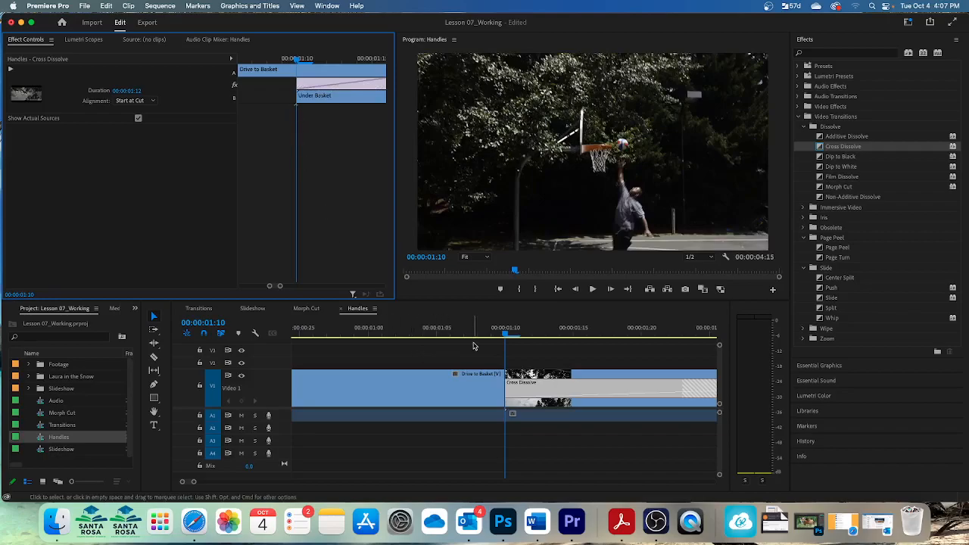
pyautogui.moveTo(508, 340); pyautogui.dragTo(396, 338)
pyautogui.press('space')
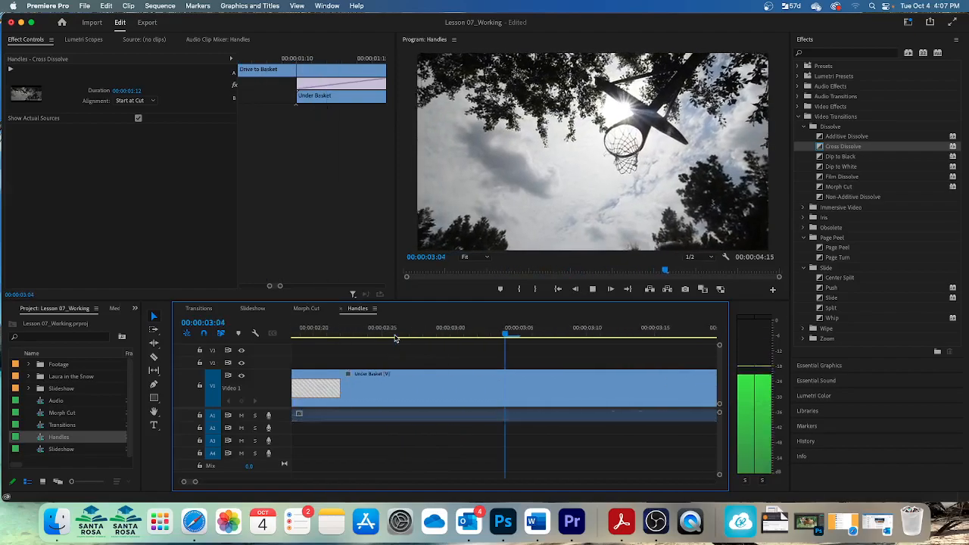
pyautogui.press('space')
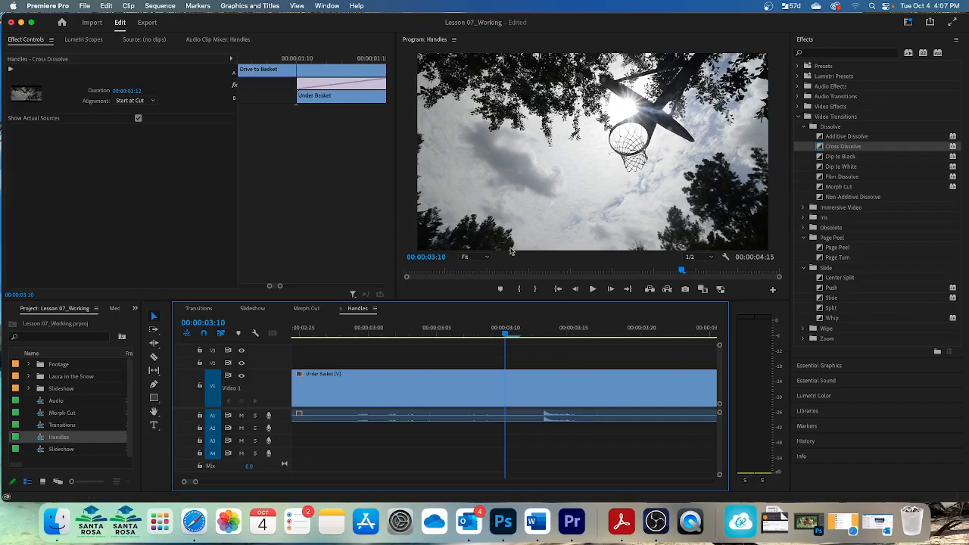
# Set the Cross Dissolve's alignment to Center at Cut
pyautogui.click(153, 101)
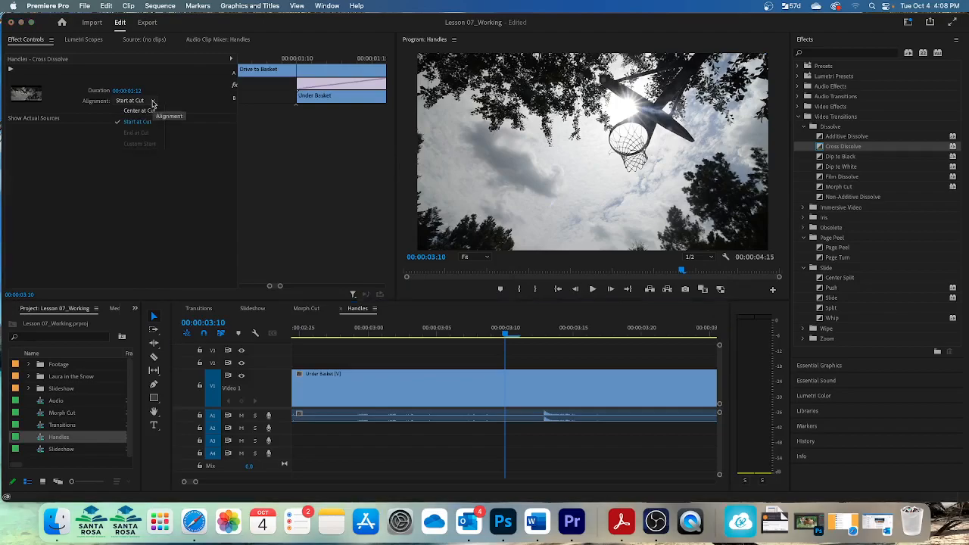
pyautogui.click(140, 111)
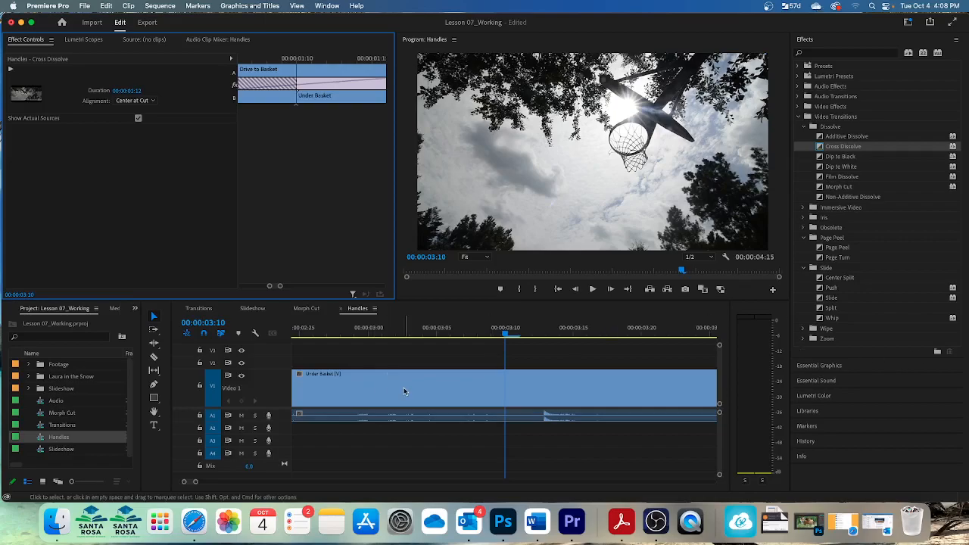
pyautogui.moveTo(506, 334); pyautogui.dragTo(239, 321)
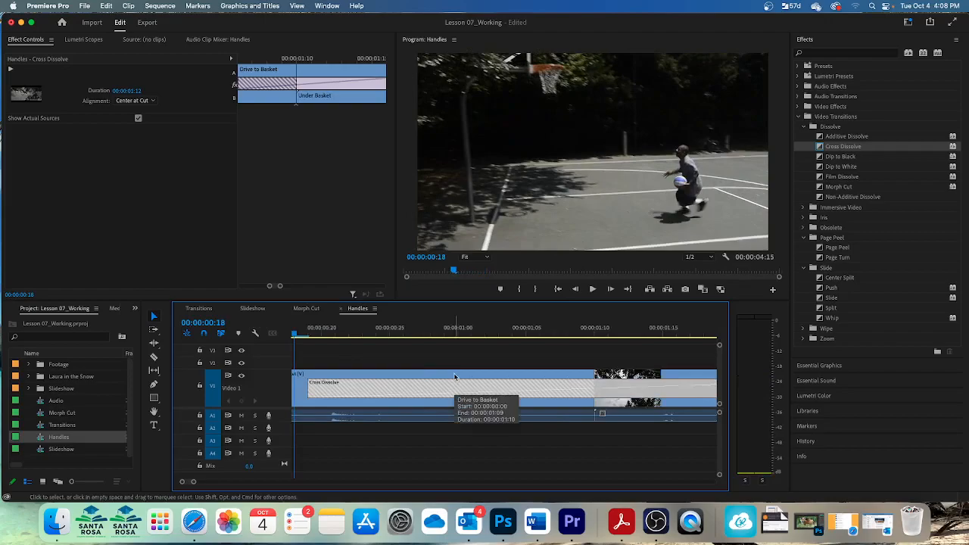
pyautogui.press('-')
pyautogui.press('-')
pyautogui.press('-')
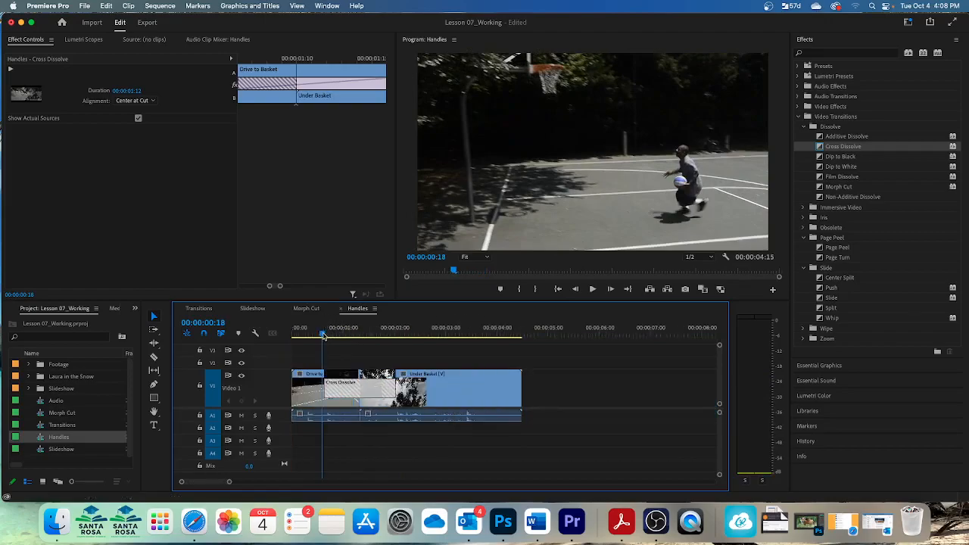
# Roll the edit point under the Cross Dissolve slightly later with the Rolling Edit tool
pyautogui.click(317, 335)
pyautogui.moveTo(317, 335); pyautogui.dragTo(421, 339)
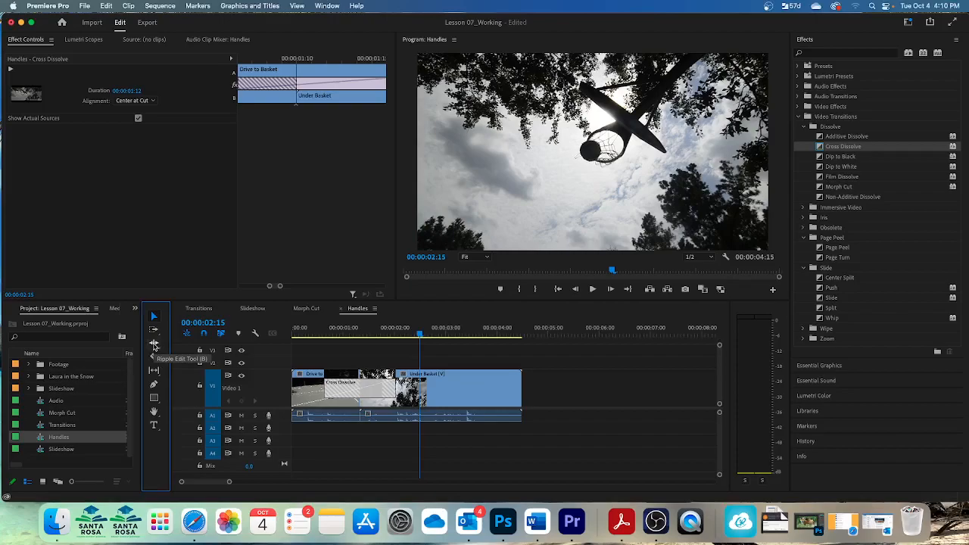
pyautogui.click(154, 345)
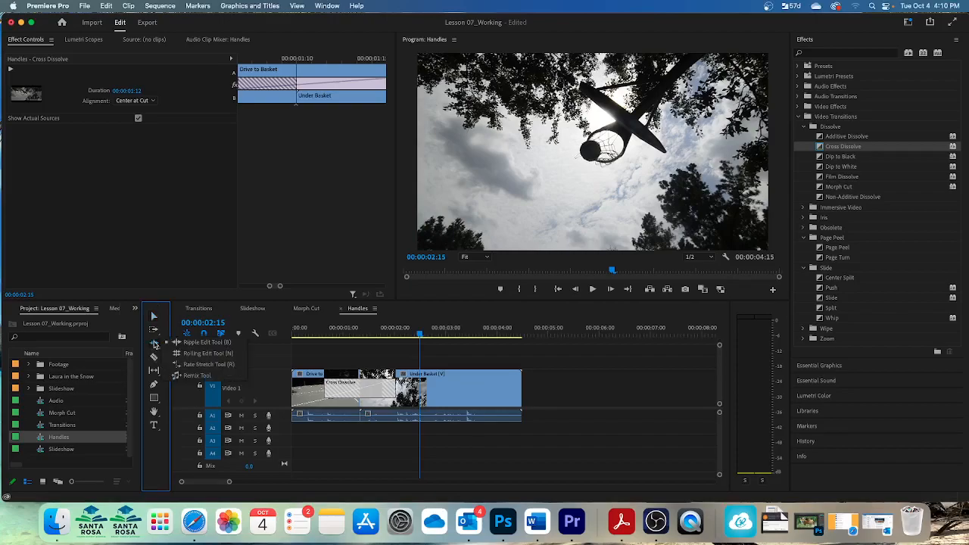
pyautogui.click(198, 355)
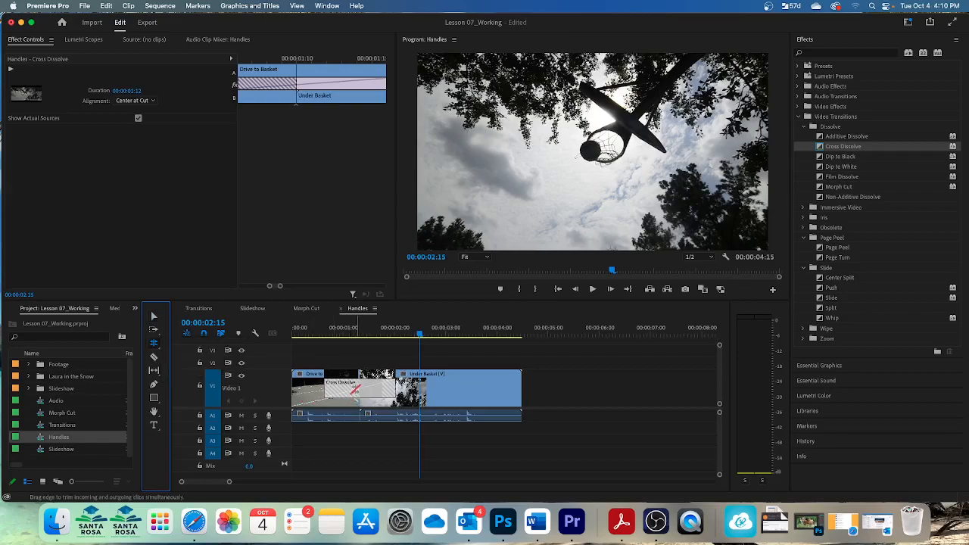
pyautogui.moveTo(359, 403)
pyautogui.mouseDown()
pyautogui.moveTo(368, 404)
pyautogui.moveTo(339, 402)
pyautogui.moveTo(367, 402)
pyautogui.mouseUp()
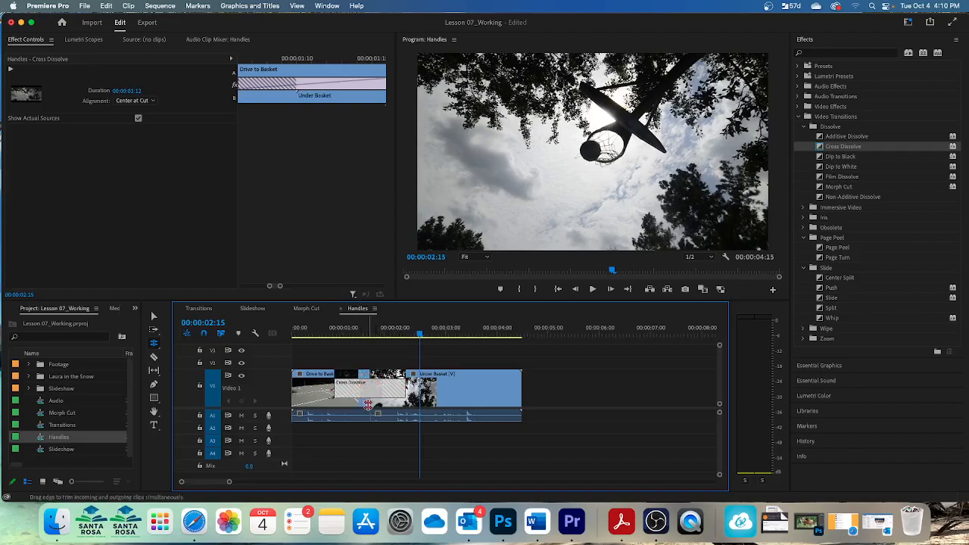
# Ripple-trim the Drive to Basket clip's end slightly shorter, then return to the Selection tool
pyautogui.moveTo(153, 345); pyautogui.dragTo(180, 340)
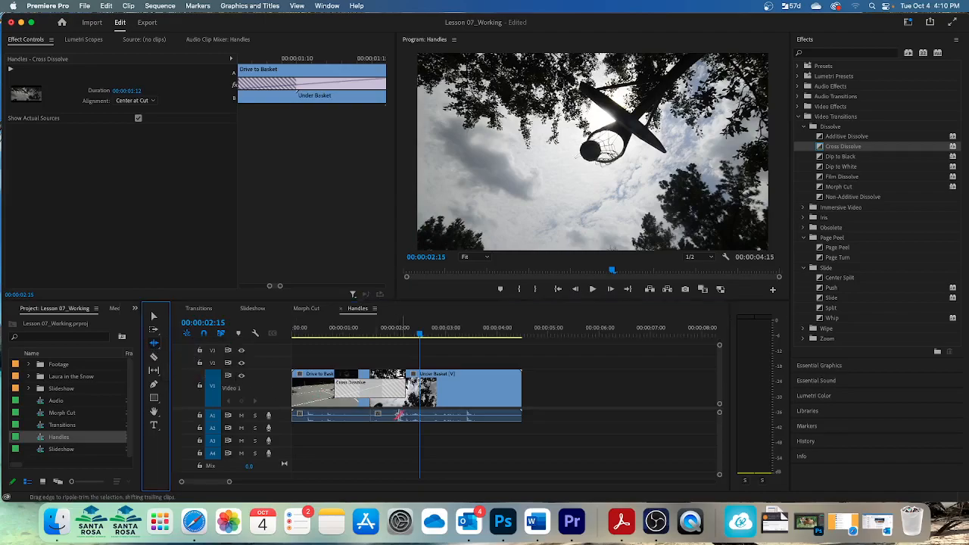
pyautogui.click(369, 410)
pyautogui.moveTo(369, 405); pyautogui.dragTo(359, 405)
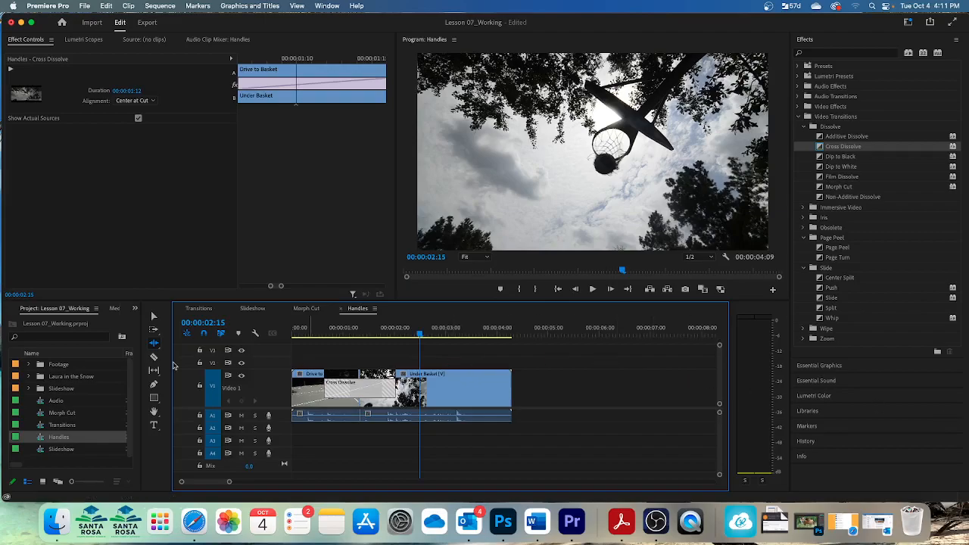
pyautogui.click(155, 318)
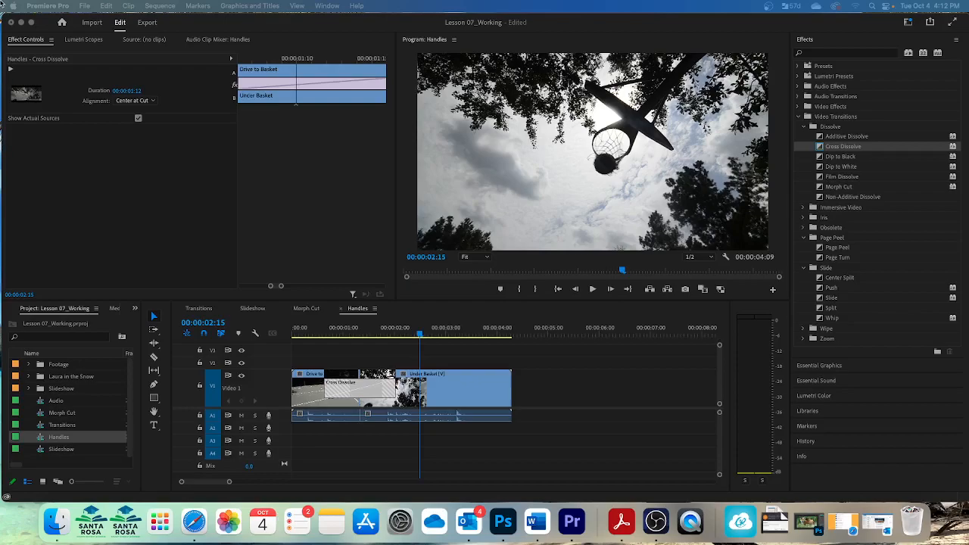
# Open the Timeline preferences to review the default transition durations, then close them without changes
pyautogui.click(64, 6)
pyautogui.moveTo(63, 37)
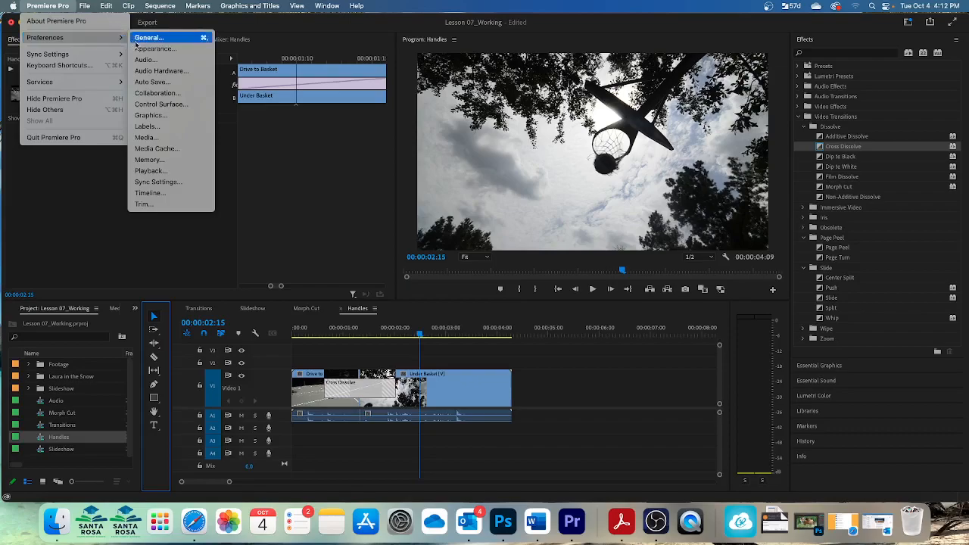
pyautogui.click(152, 193)
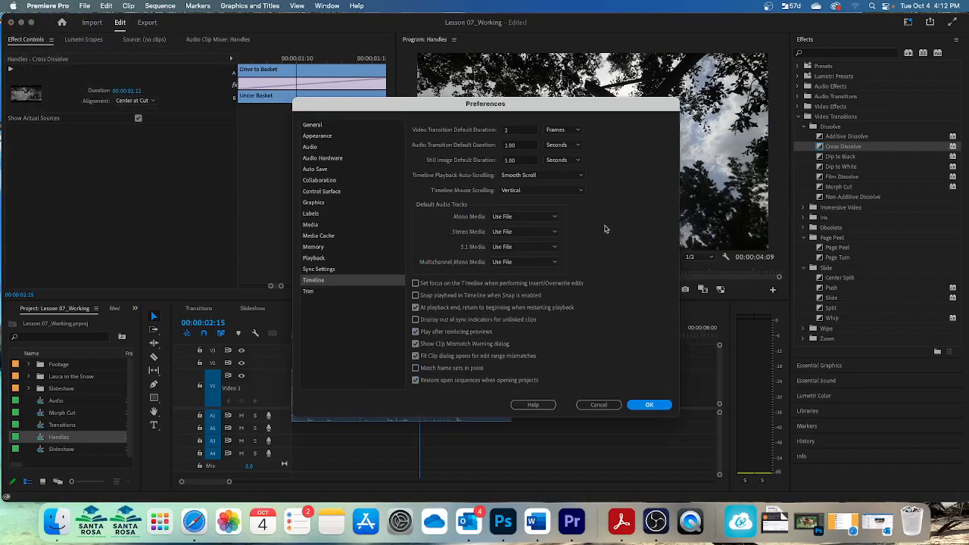
pyautogui.click(585, 406)
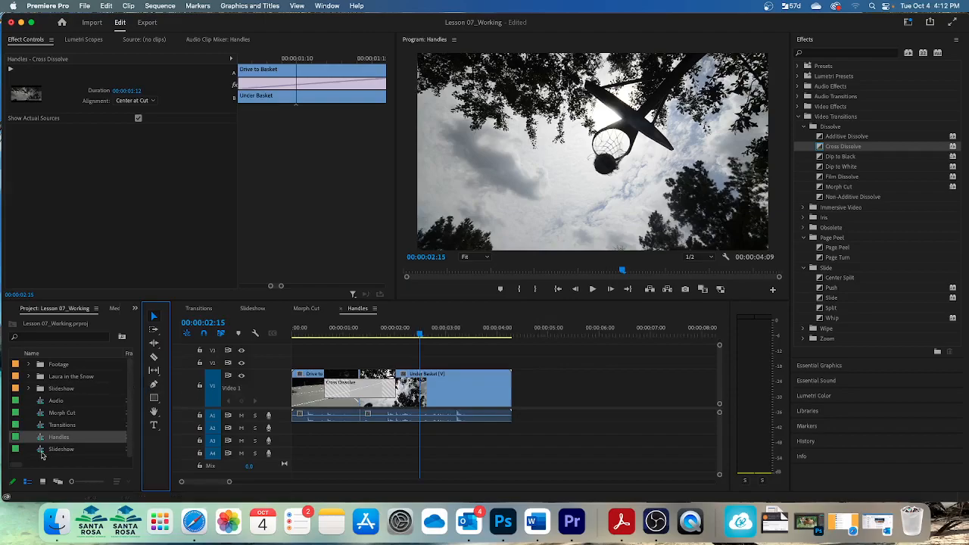
# Open the Audio sequence and play it from the beginning
pyautogui.doubleClick(57, 402)
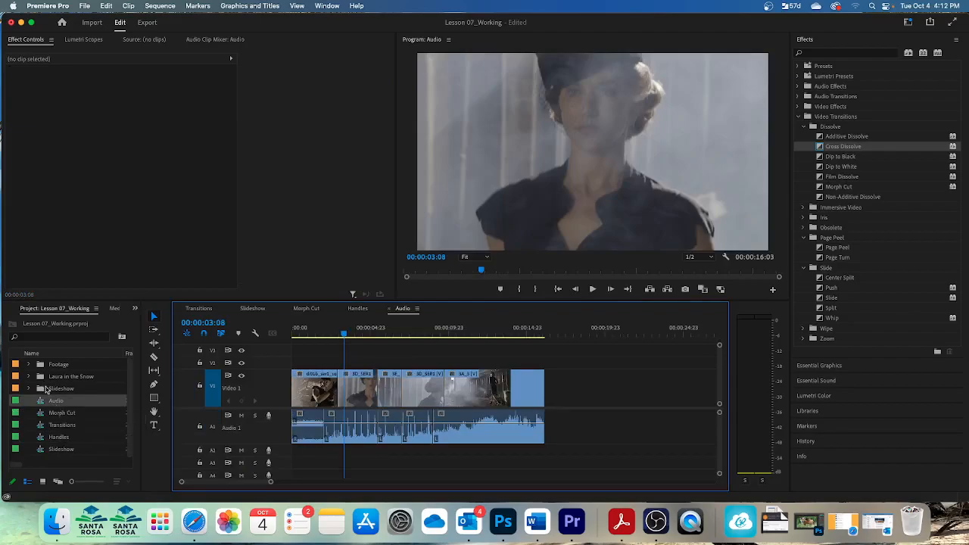
pyautogui.click(153, 319)
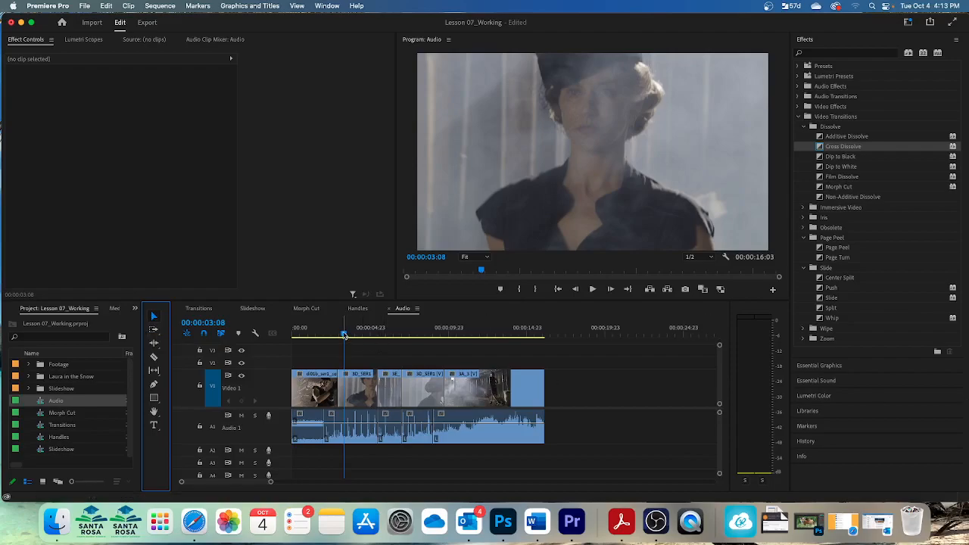
pyautogui.click(300, 334)
pyautogui.press('space')
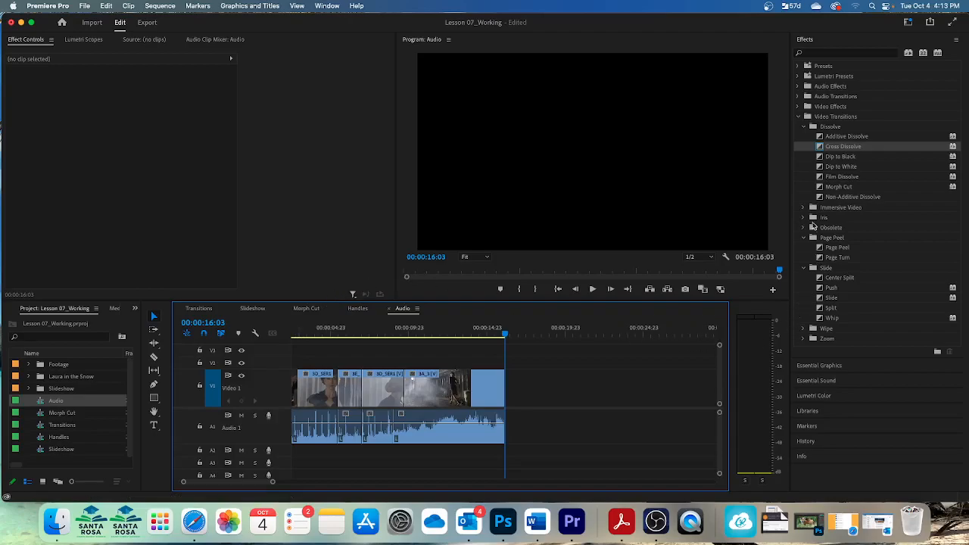
# Apply an Exponential Fade audio transition to the start of the audio clip
pyautogui.click(798, 96)
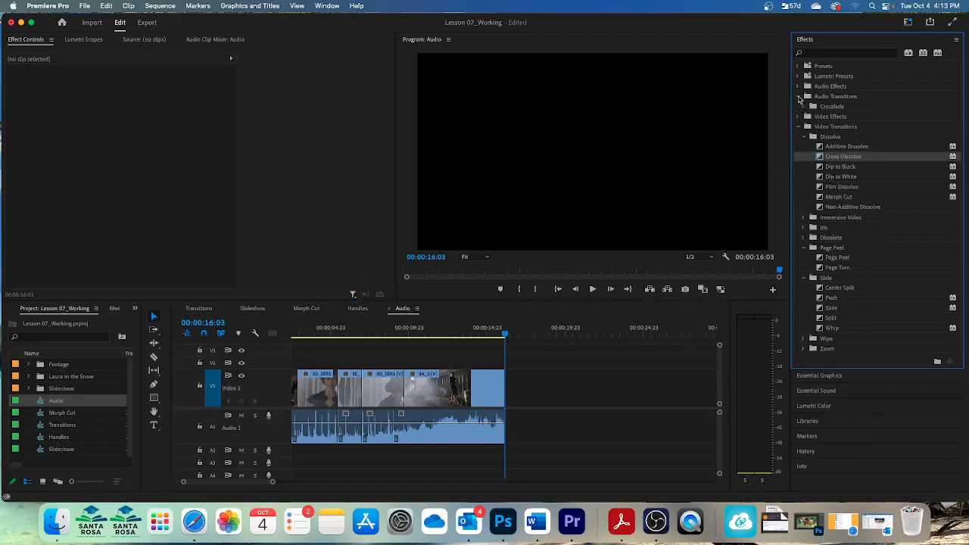
pyautogui.click(803, 107)
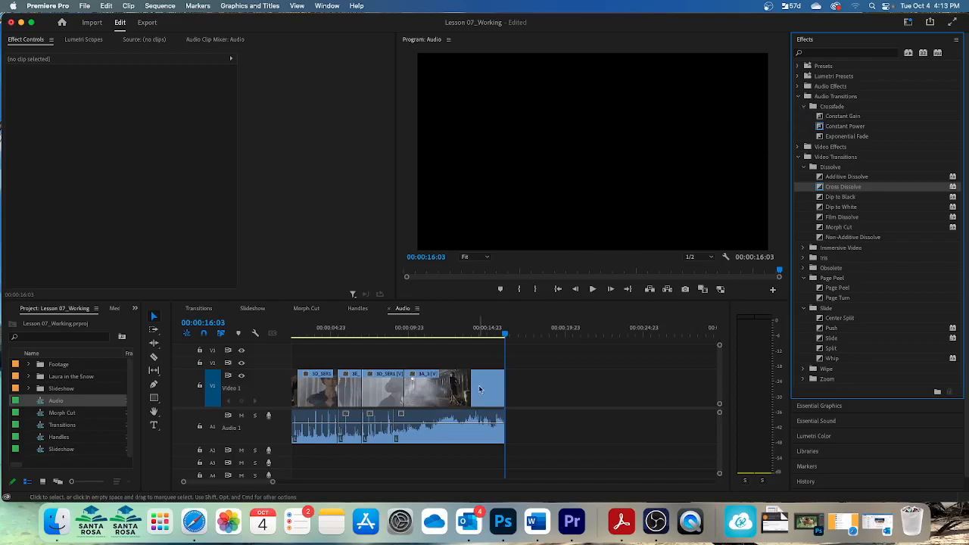
pyautogui.moveTo(504, 334); pyautogui.dragTo(239, 319)
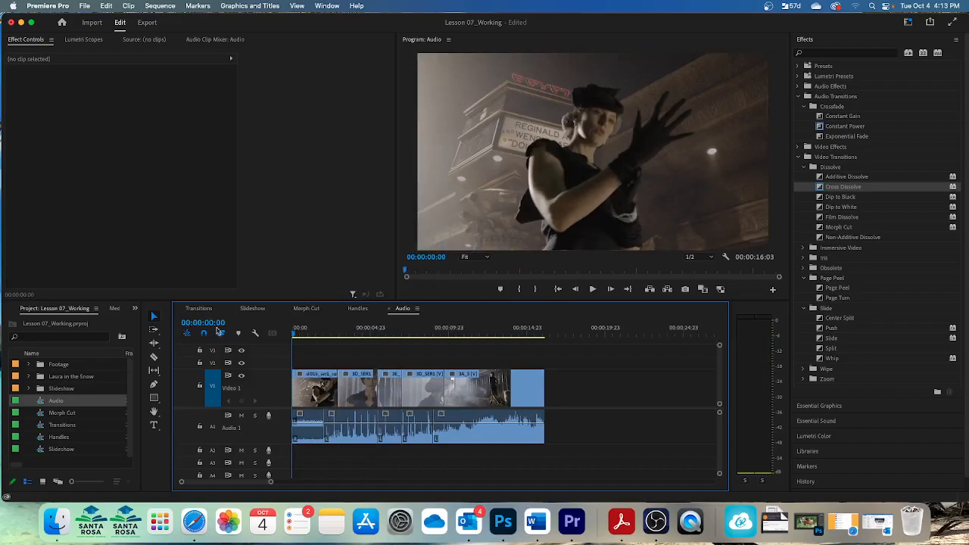
pyautogui.moveTo(846, 136); pyautogui.dragTo(297, 402)
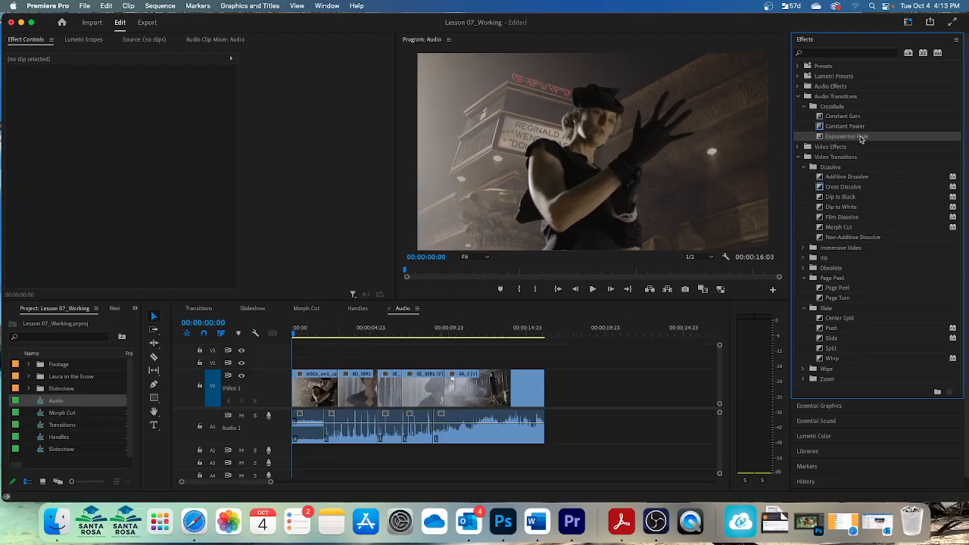
pyautogui.moveTo(858, 139); pyautogui.dragTo(297, 425)
pyautogui.rightClick(545, 424)
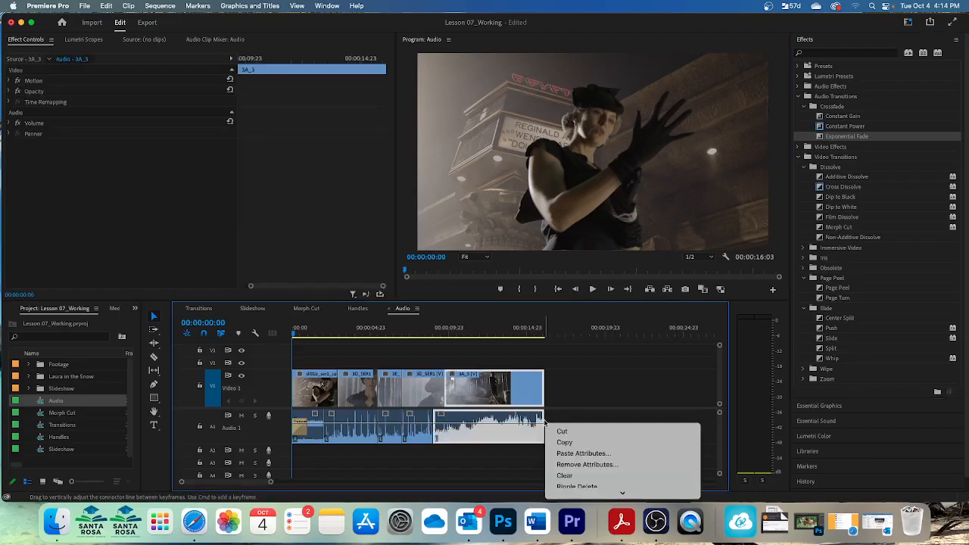
pyautogui.scroll(-5, 595, 462)
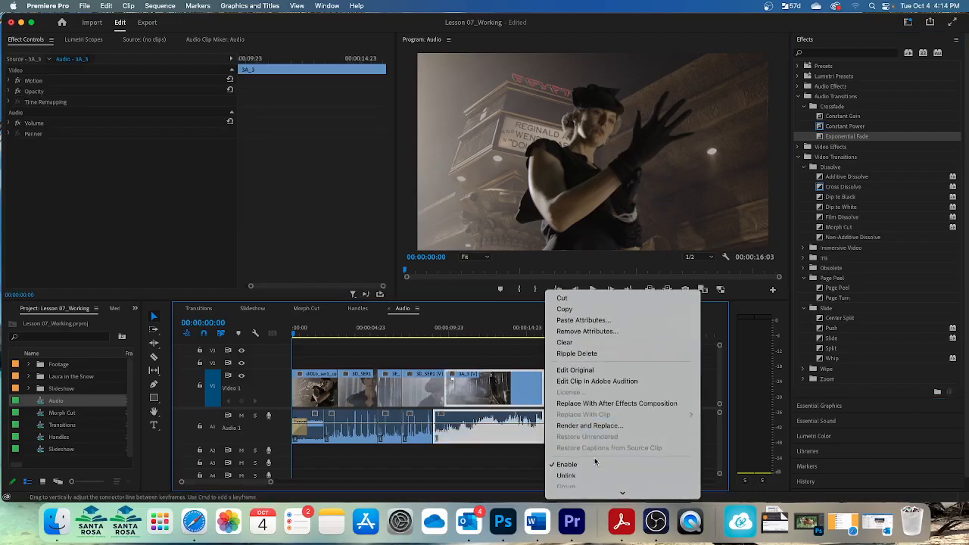
pyautogui.scroll(-5, 595, 462)
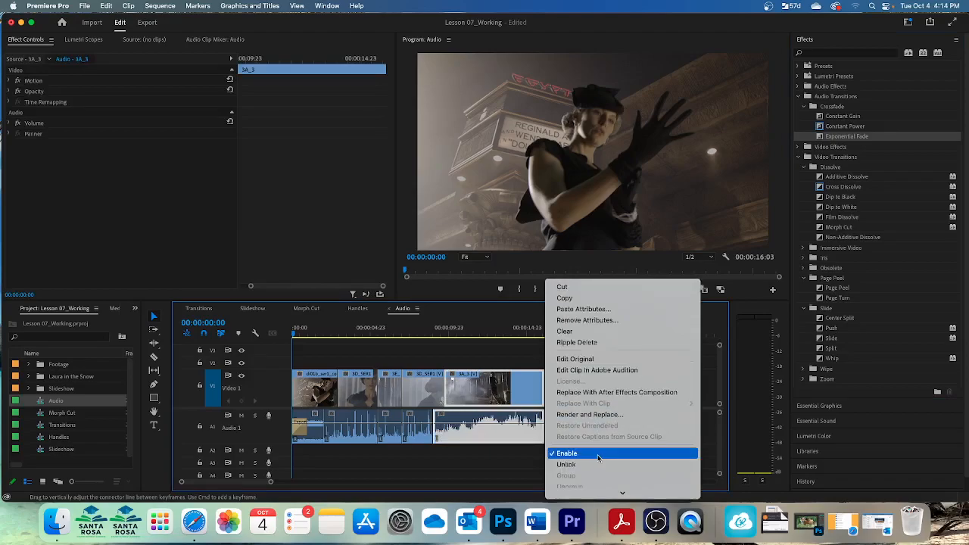
pyautogui.scroll(-5, 599, 457)
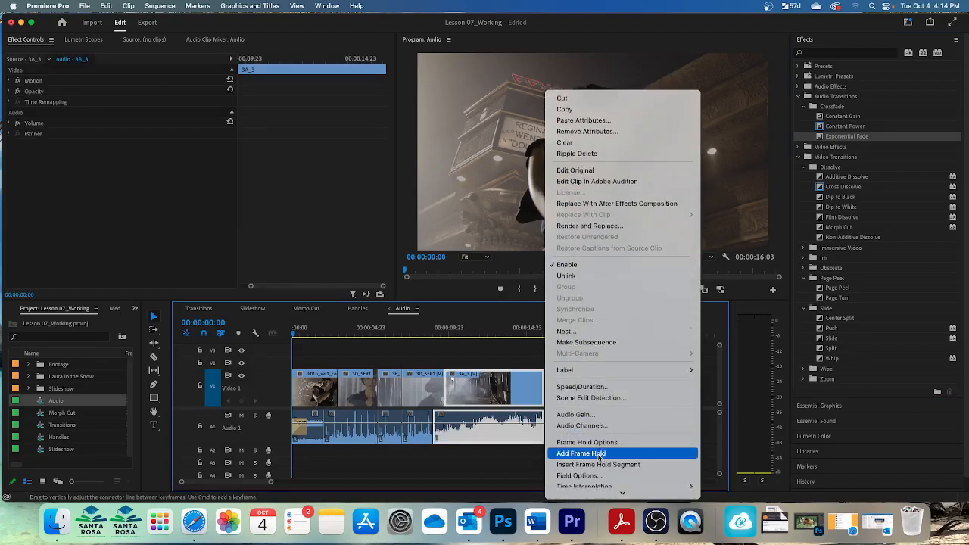
pyautogui.scroll(-5, 599, 457)
pyautogui.scroll(-2, 598, 458)
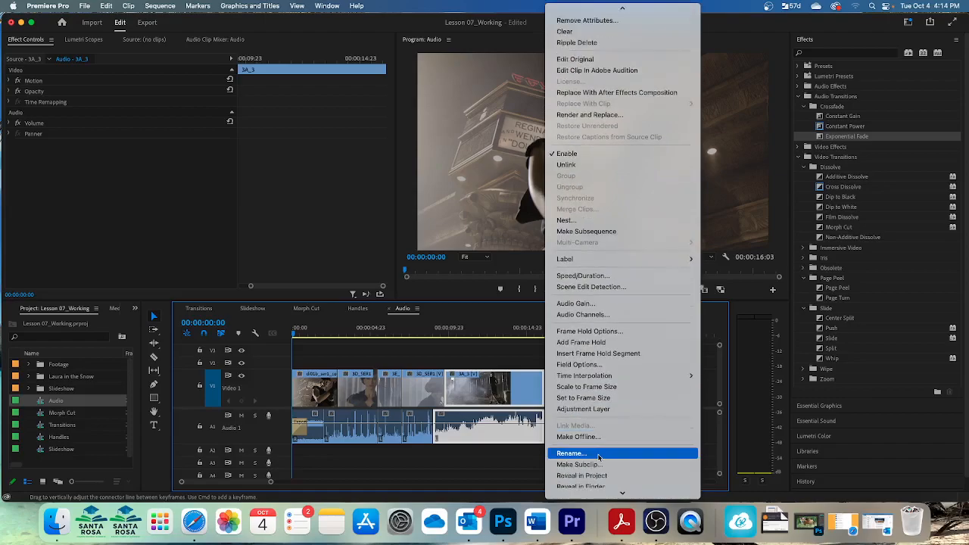
pyautogui.scroll(-3, 599, 458)
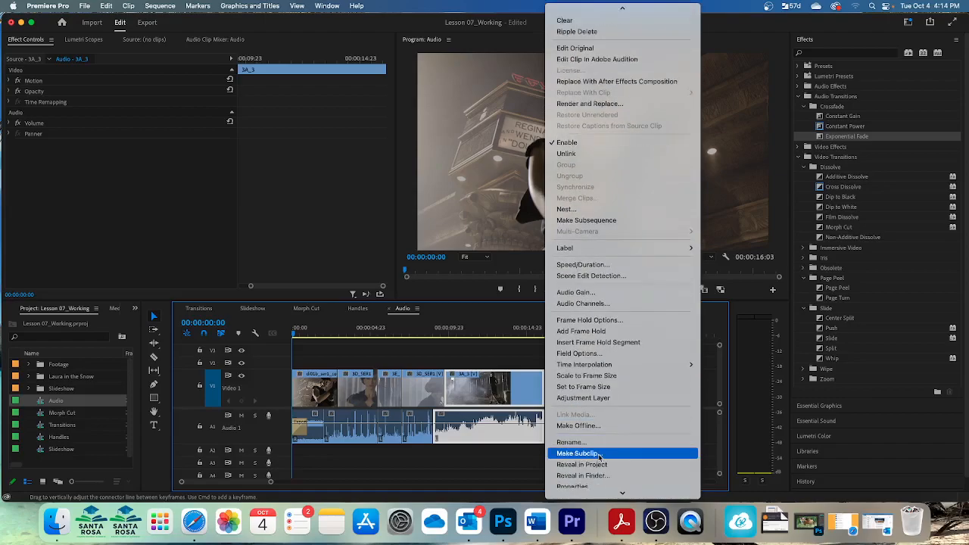
pyautogui.scroll(5, 599, 458)
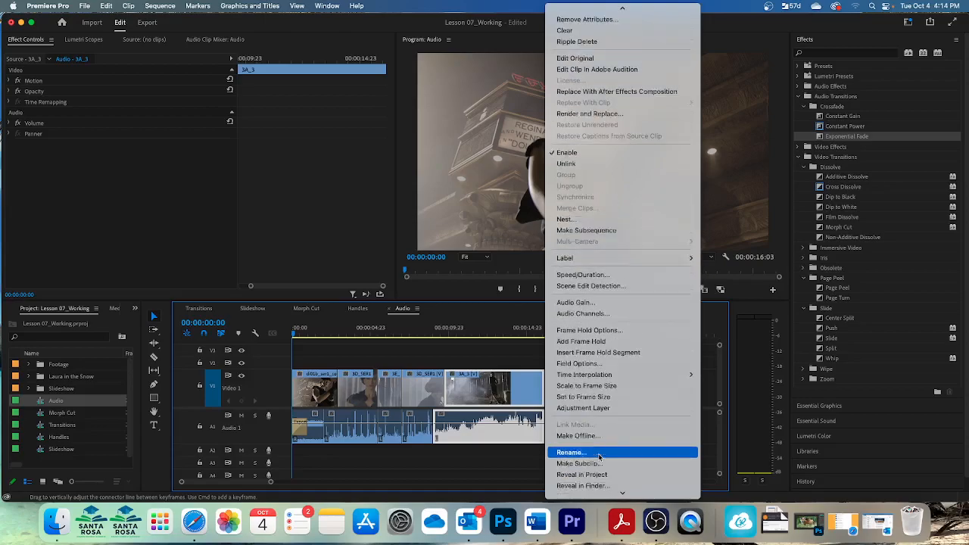
pyautogui.click(505, 471)
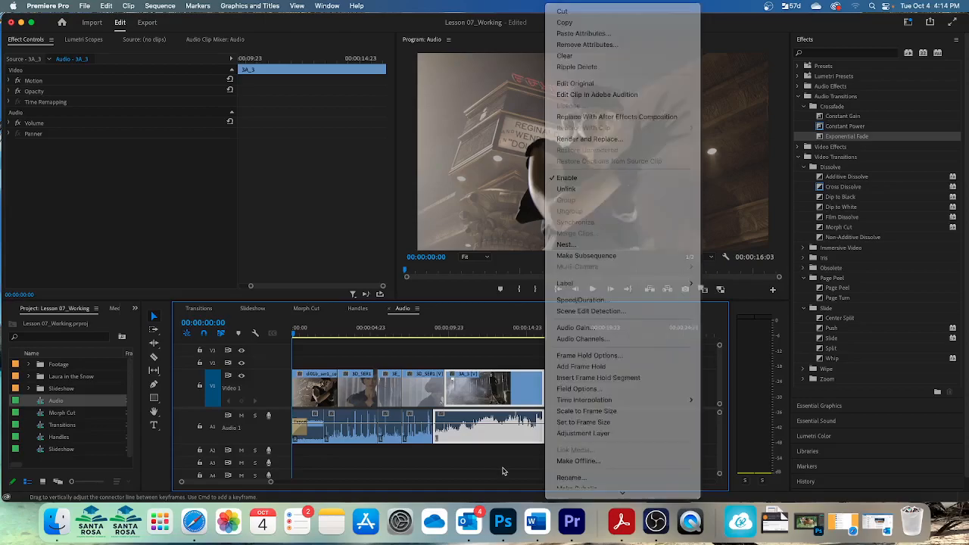
pyautogui.click(565, 449)
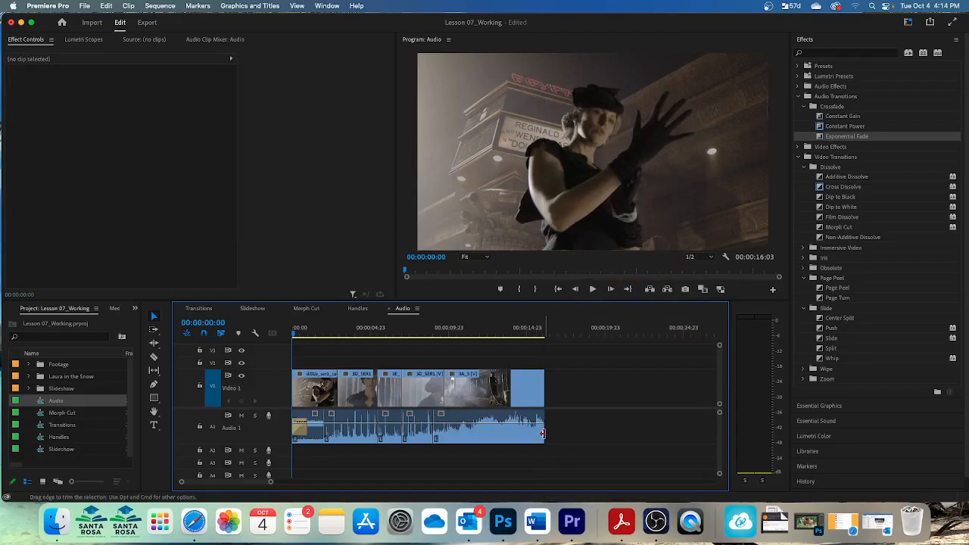
# Apply default transitions at the audio clip's end and undo them
pyautogui.rightClick(542, 433)
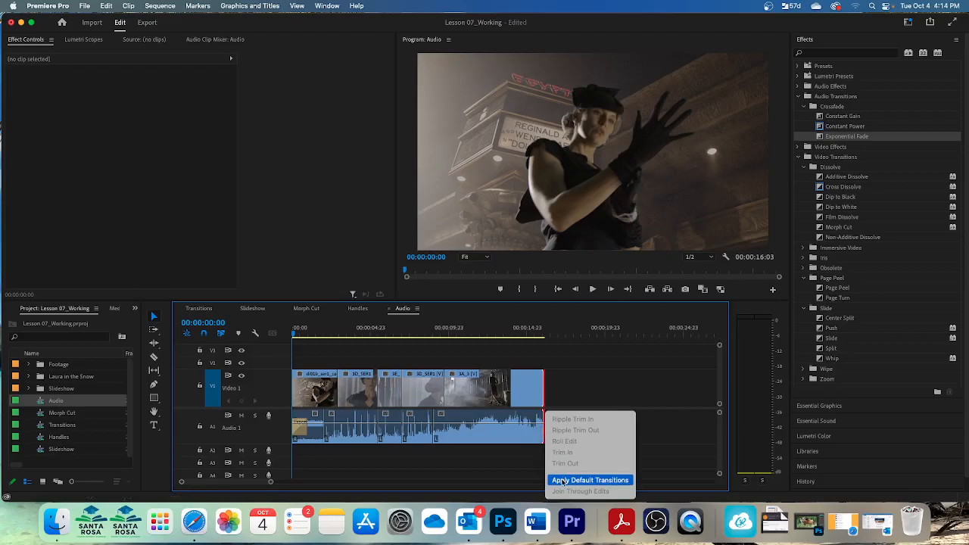
pyautogui.click(563, 480)
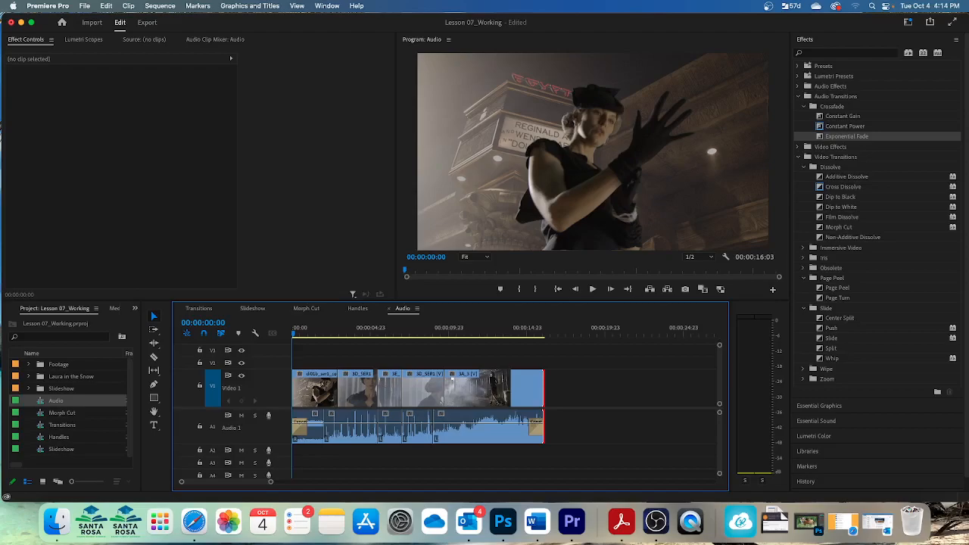
pyautogui.press('super+z')
# Apply default transitions at the end edit point of the video and audio clips
pyautogui.click(636, 385)
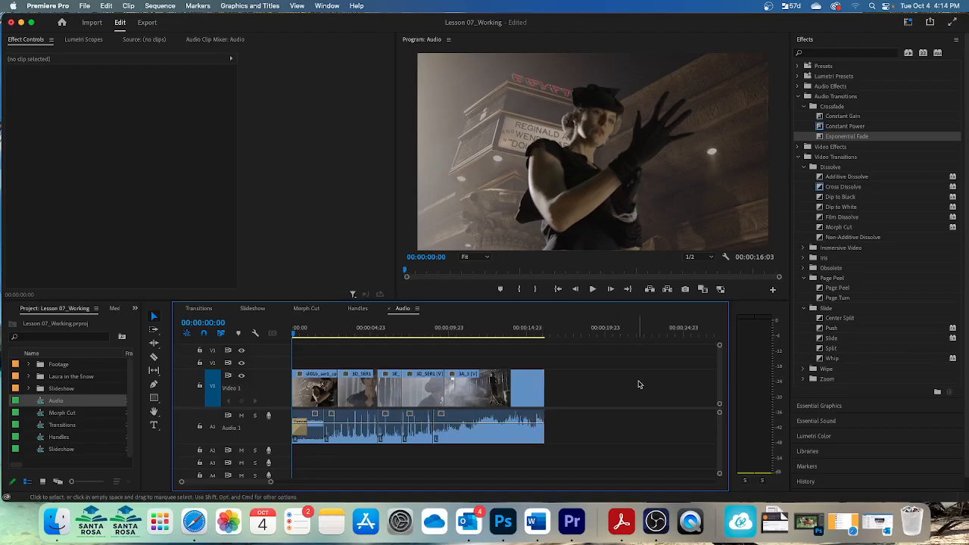
pyautogui.rightClick(544, 394)
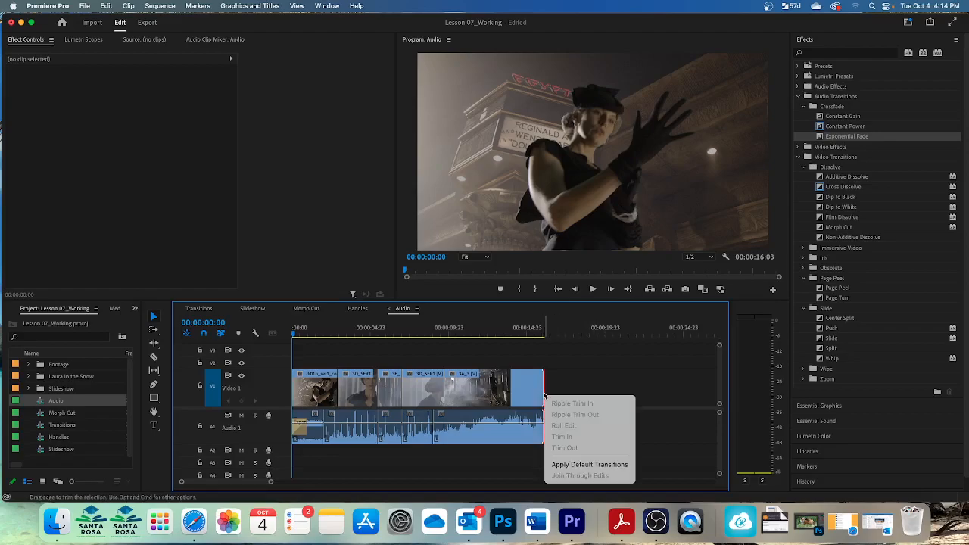
pyautogui.click(559, 464)
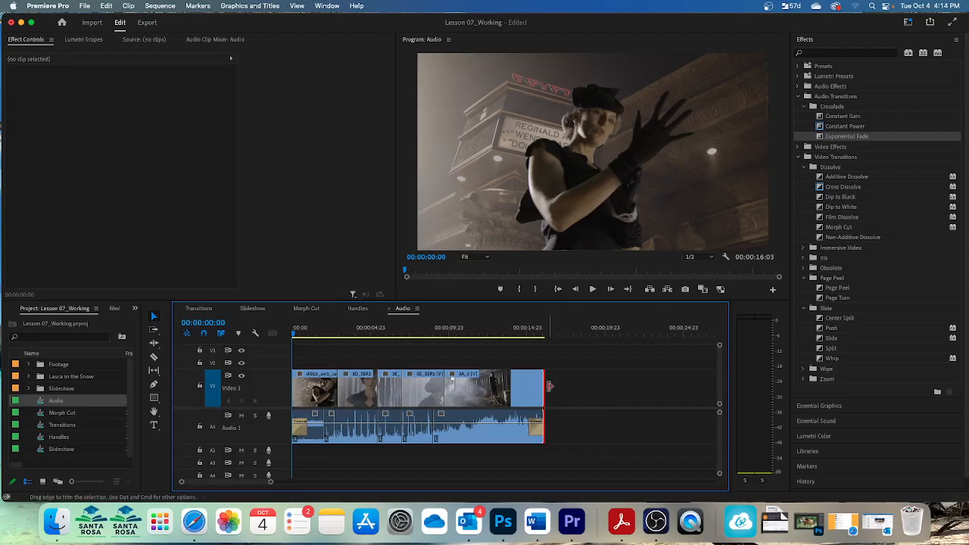
# Zoom in and move the playhead past the sequence end to examine the end transitions
pyautogui.press('=')
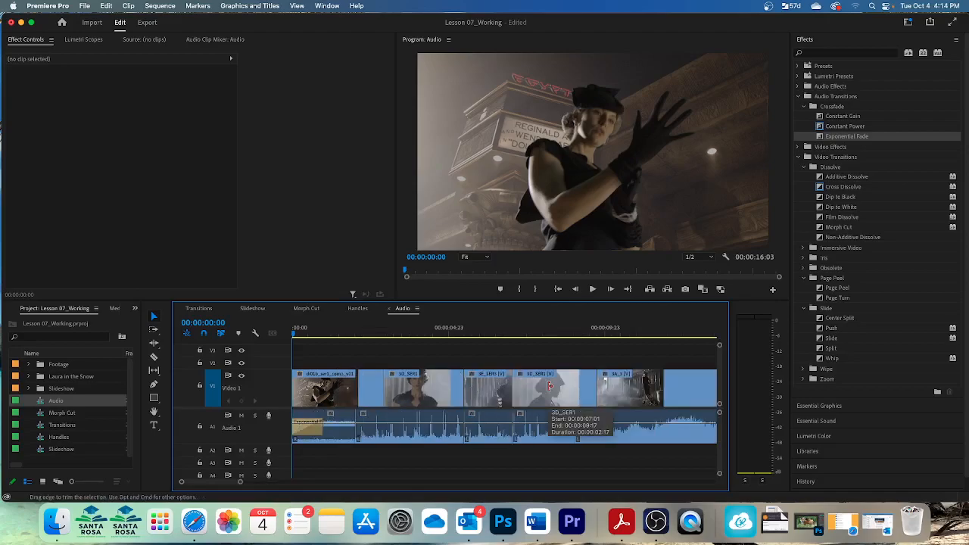
pyautogui.moveTo(295, 336); pyautogui.dragTo(663, 394)
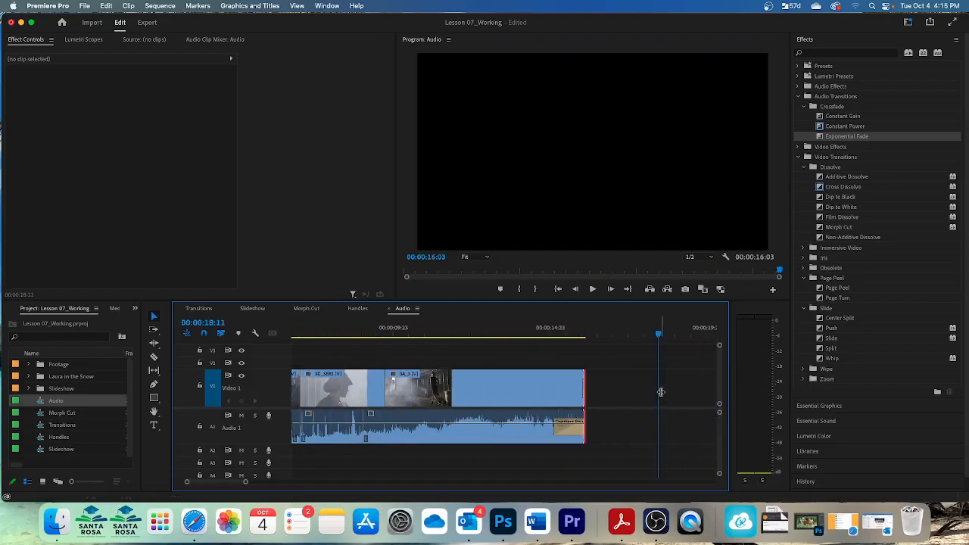
pyautogui.press('=')
pyautogui.press('=')
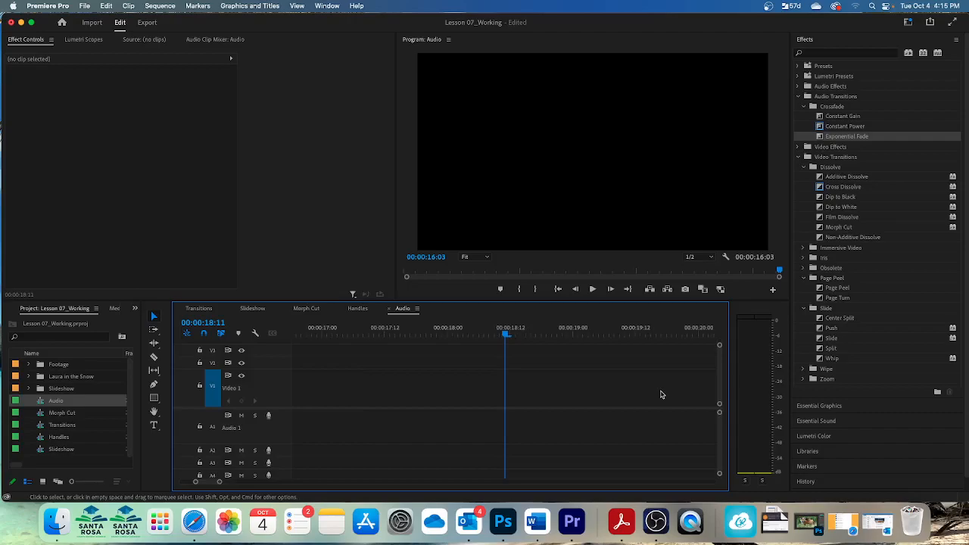
# Lengthen the Constant Power audio transition at the clip's end to about 00:00:01:07 and play back the ending
pyautogui.moveTo(507, 336); pyautogui.dragTo(384, 347)
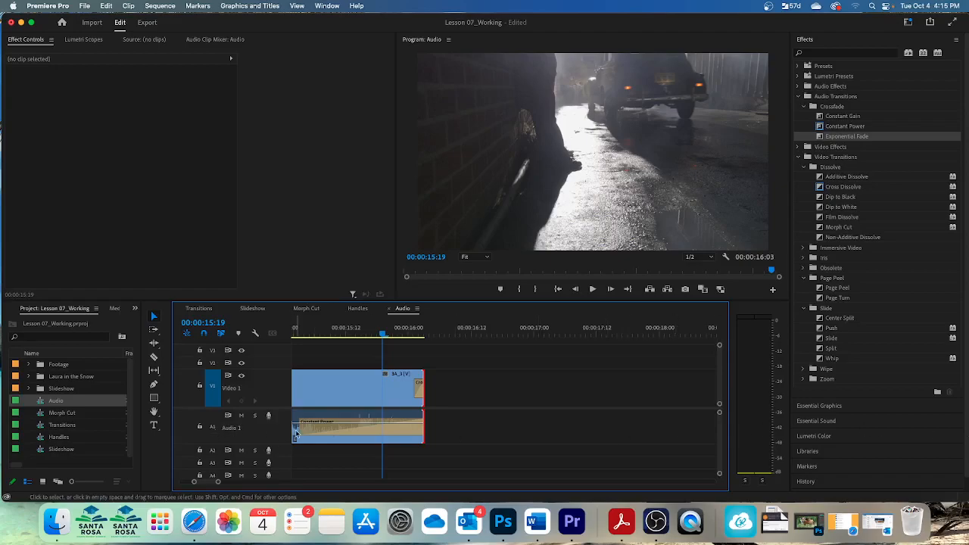
pyautogui.moveTo(302, 430); pyautogui.dragTo(445, 444)
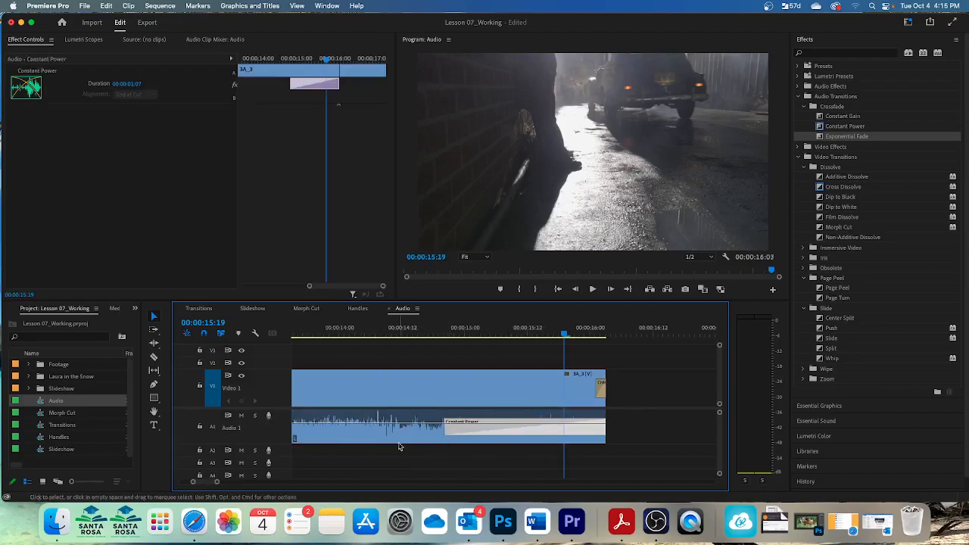
pyautogui.moveTo(462, 338); pyautogui.dragTo(428, 338)
pyautogui.press('space')
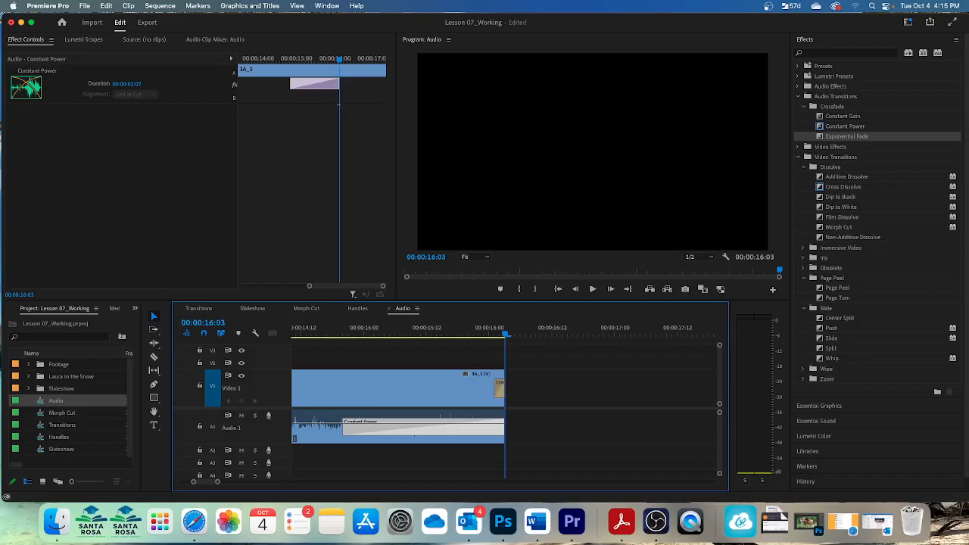
# Save the project and apply the default video transition at the start of the first video clip
pyautogui.press('super+shift+a')
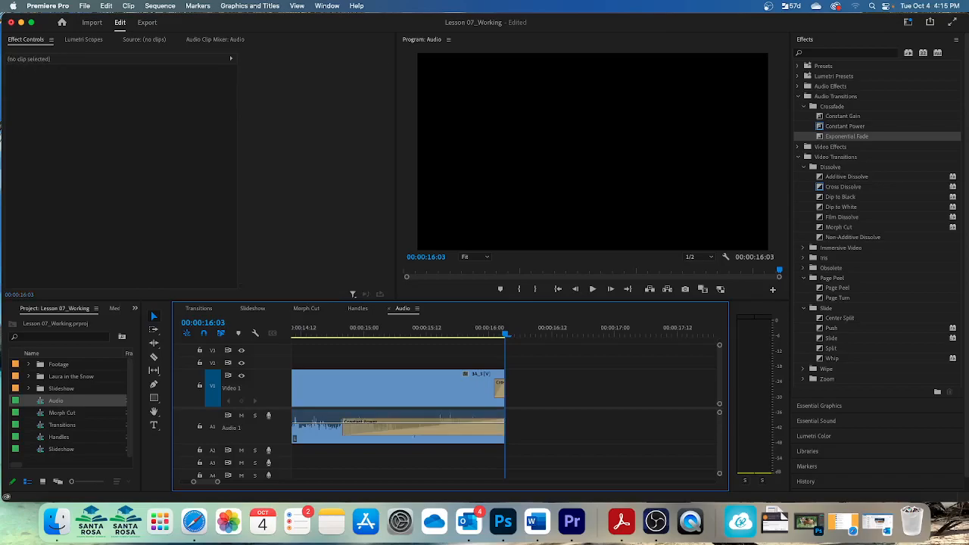
pyautogui.press('Up')
pyautogui.press('Up')
pyautogui.press('Up')
pyautogui.press('Up')
pyautogui.press('Up')
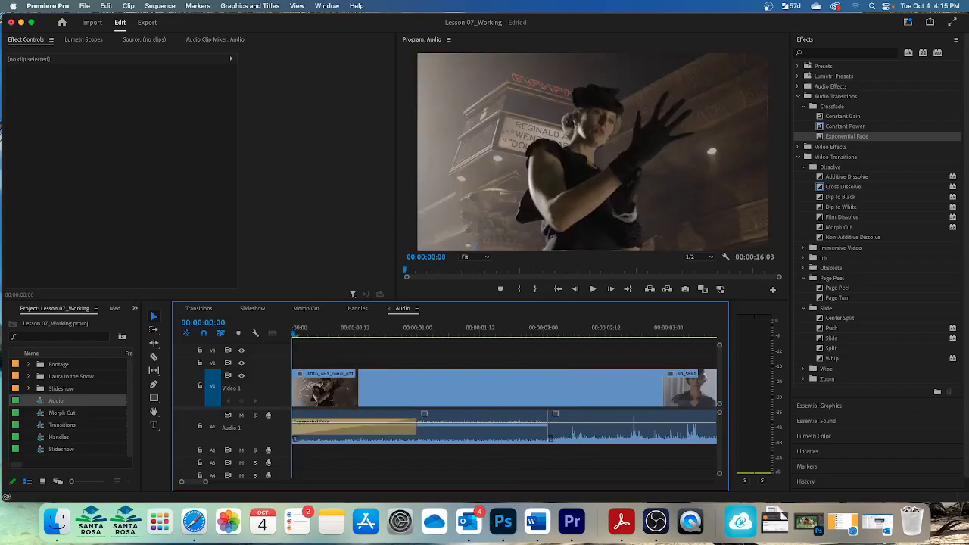
pyautogui.press('super+s')
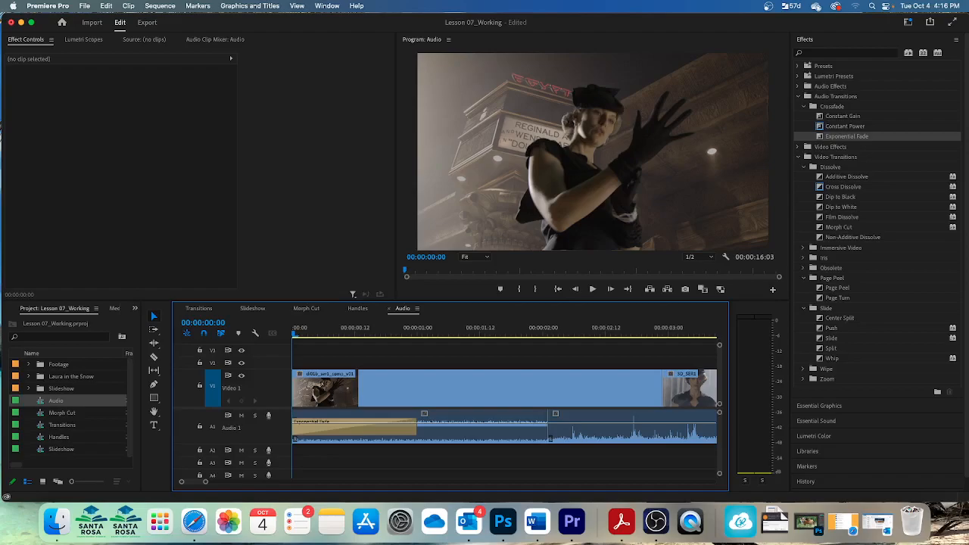
pyautogui.press('super+d')
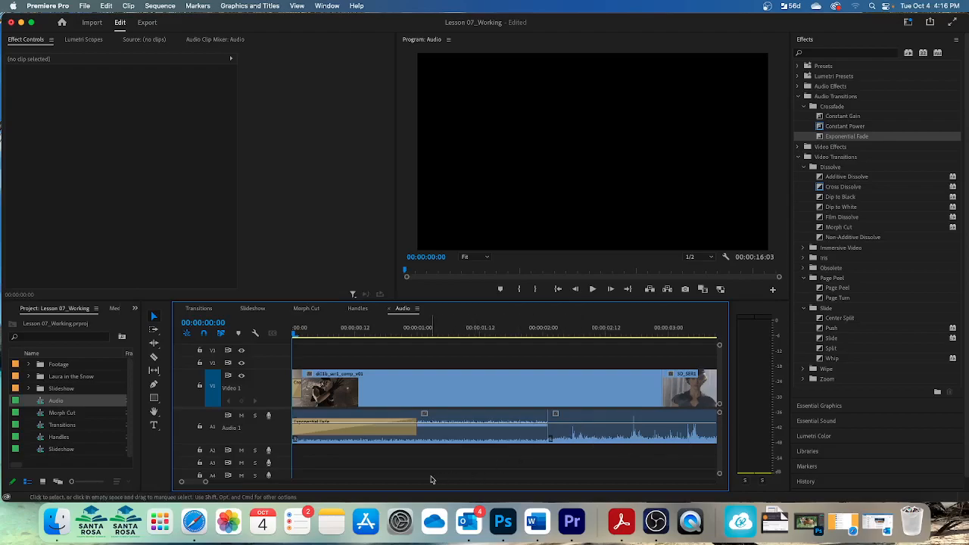
# Apply the default audio transition at the audio edit point near 00:00:02:01
pyautogui.moveTo(323, 466); pyautogui.dragTo(778, 411)
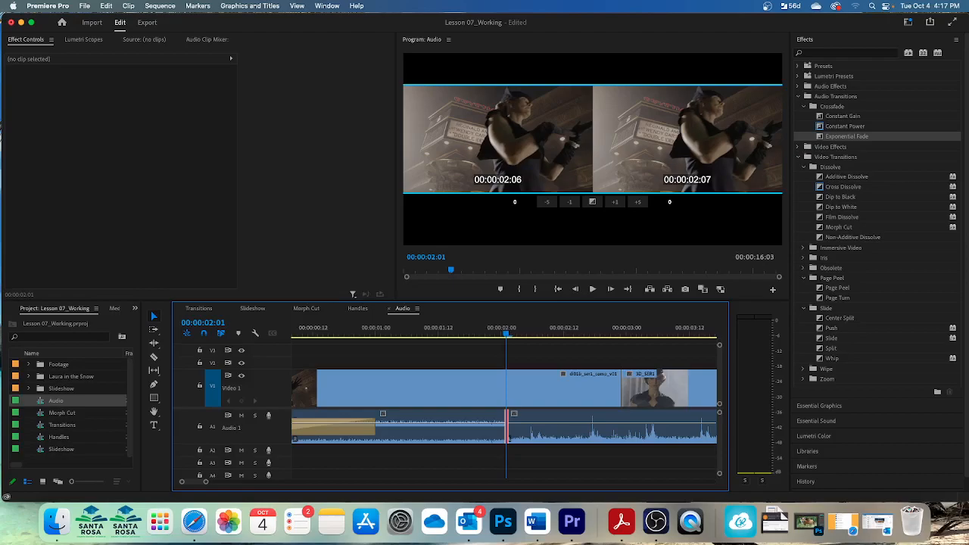
pyautogui.press('super+shift+d')
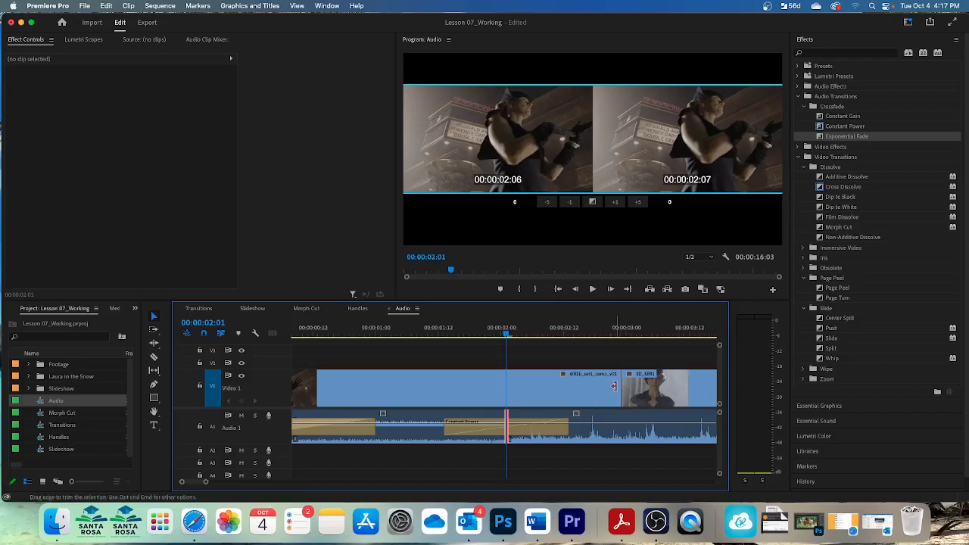
# Play the whole Audio sequence from the start to review its transitions
pyautogui.press('-')
pyautogui.press('-')
pyautogui.press('-')
pyautogui.press('-')
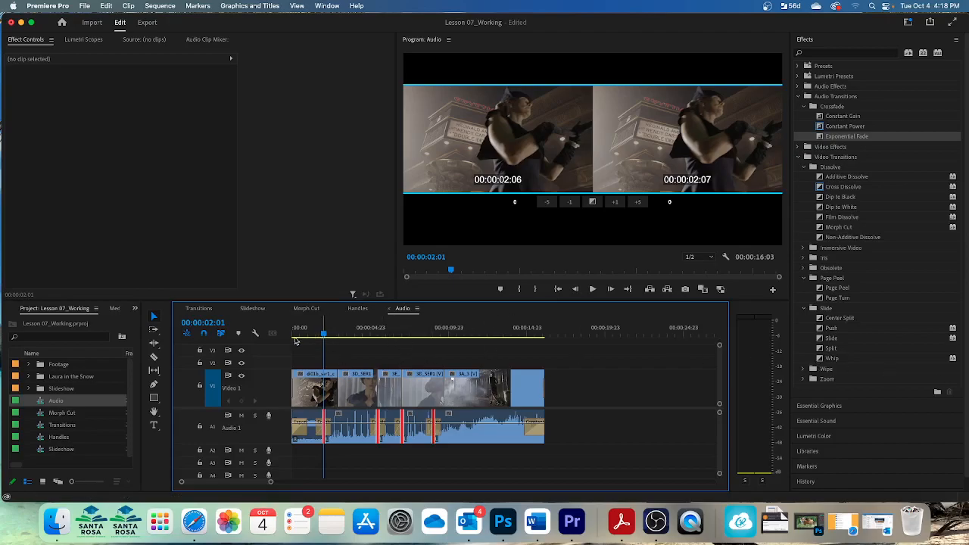
pyautogui.moveTo(323, 335); pyautogui.dragTo(290, 337)
pyautogui.press('space')
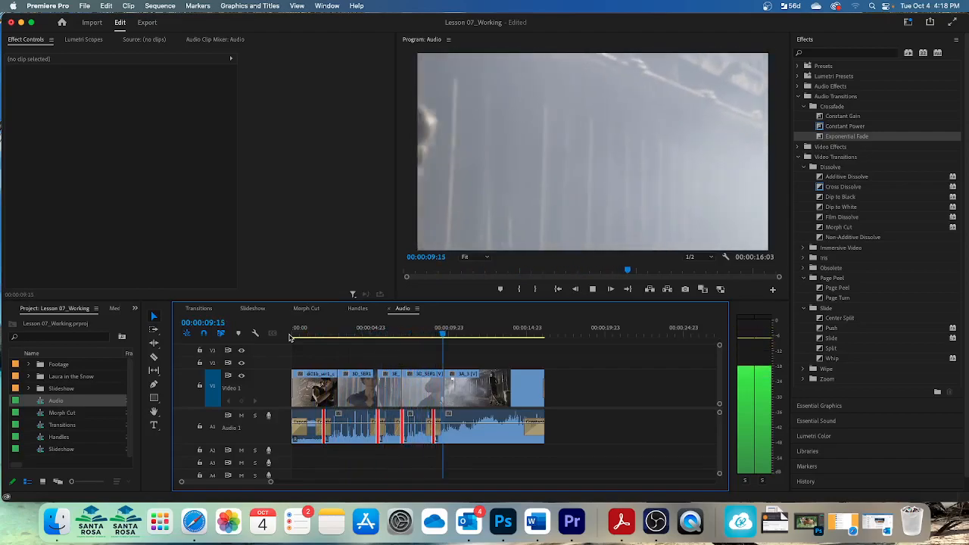
pyautogui.press('space')
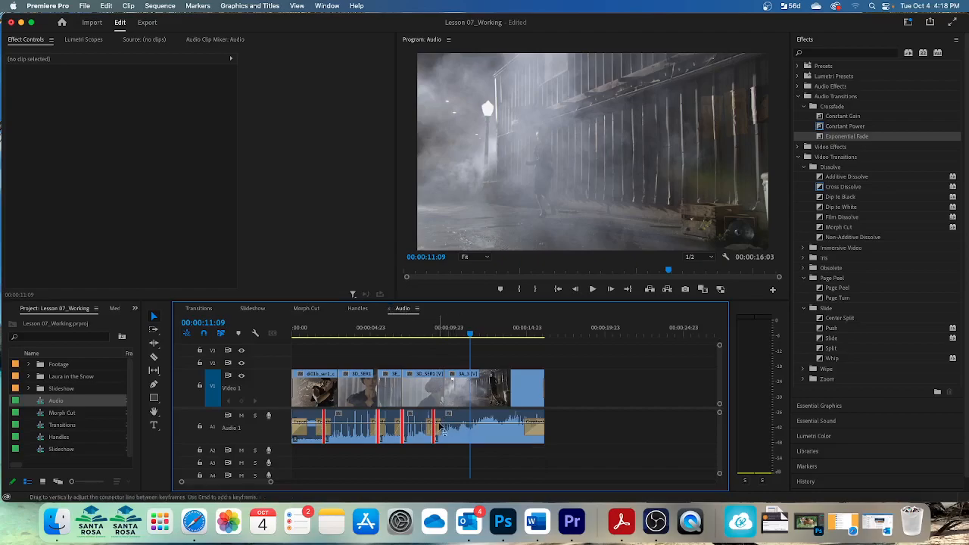
# Switch in turn to the Handles, Morph Cut, Slideshow and Transitions sequences
pyautogui.click(356, 308)
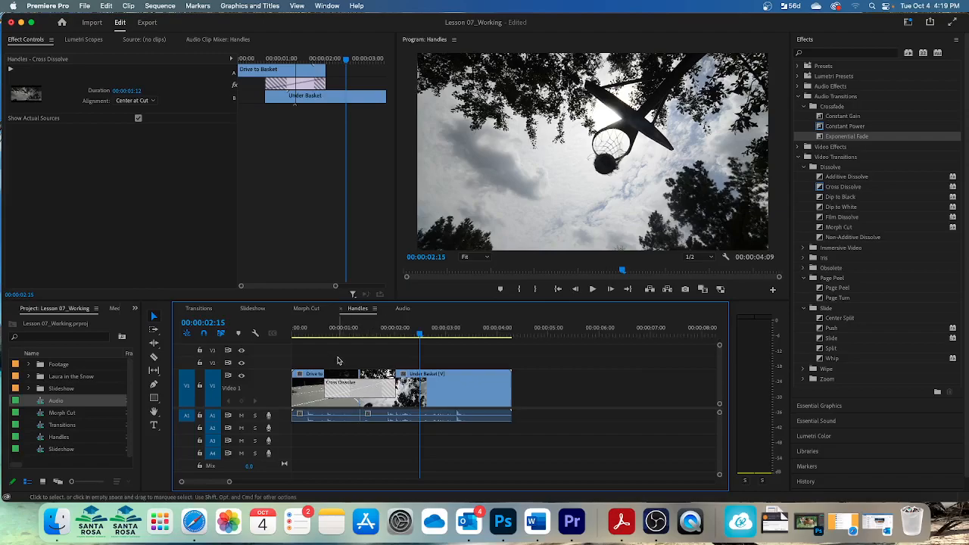
pyautogui.click(306, 308)
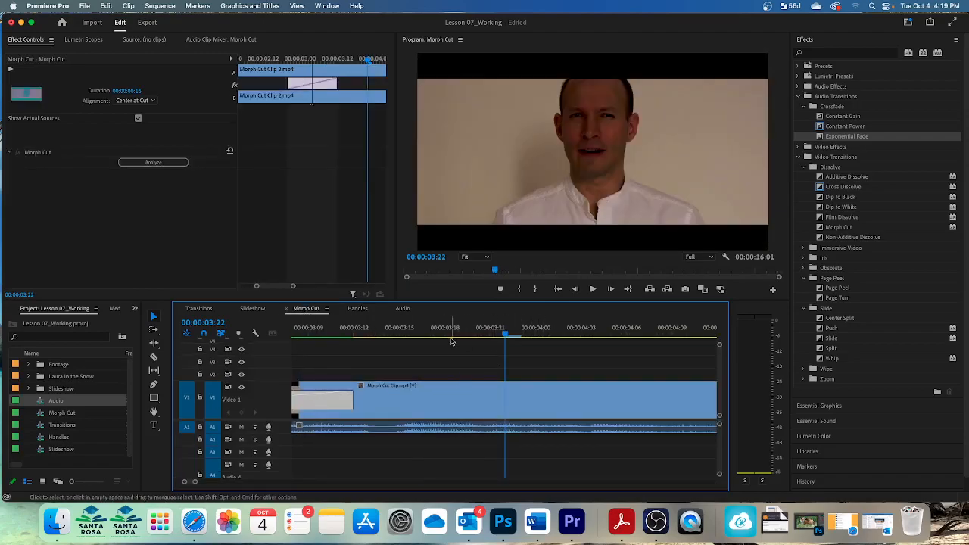
pyautogui.click(259, 311)
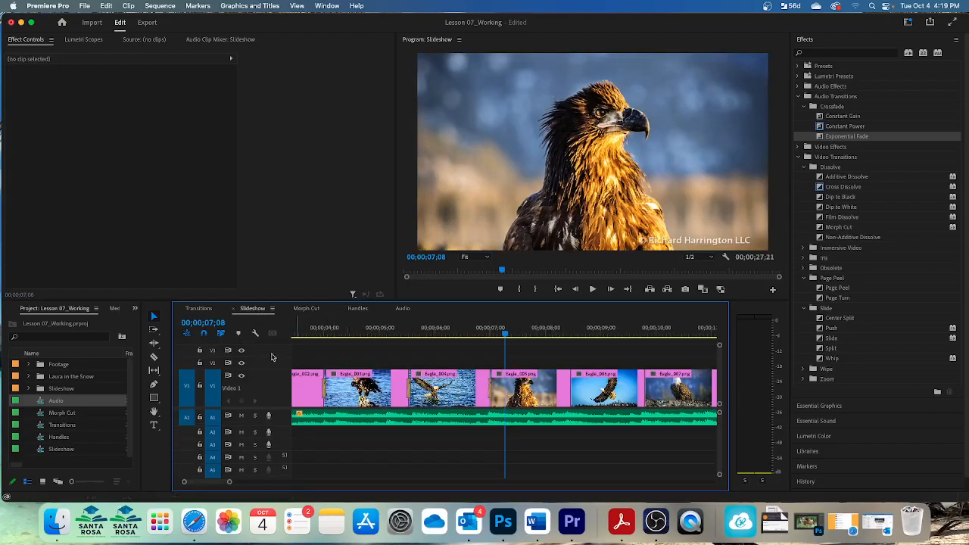
pyautogui.click(200, 309)
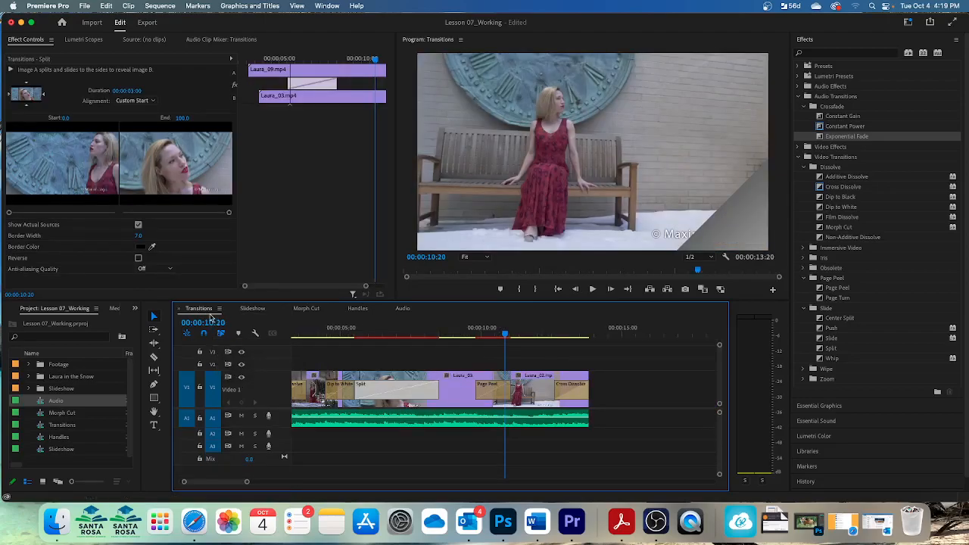